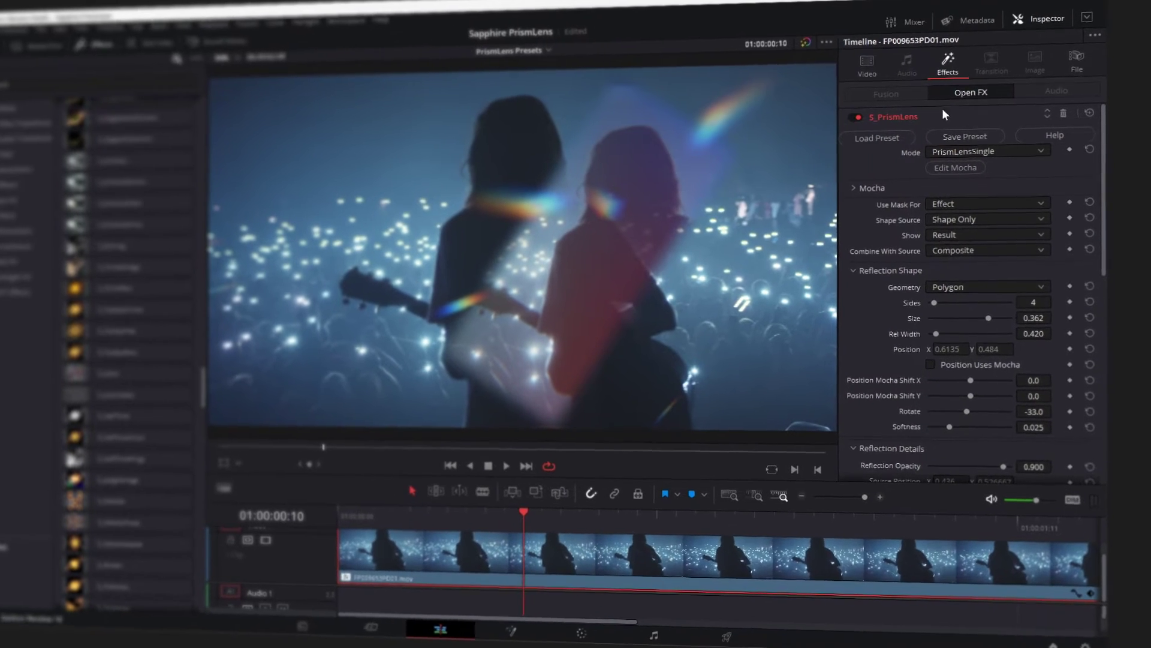
Step: Preview several PrismLens presets, then load Reflected Straight Bottom onto the clip
click(878, 139)
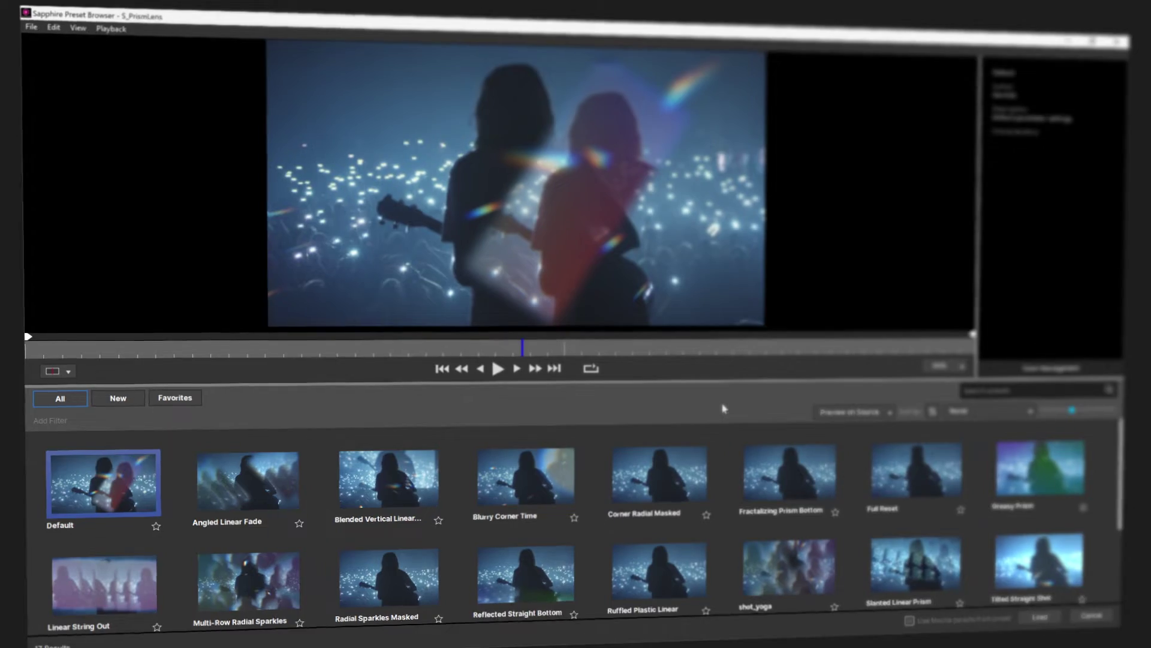
click(247, 480)
click(388, 479)
click(636, 480)
click(772, 485)
click(924, 475)
click(1096, 483)
click(1103, 593)
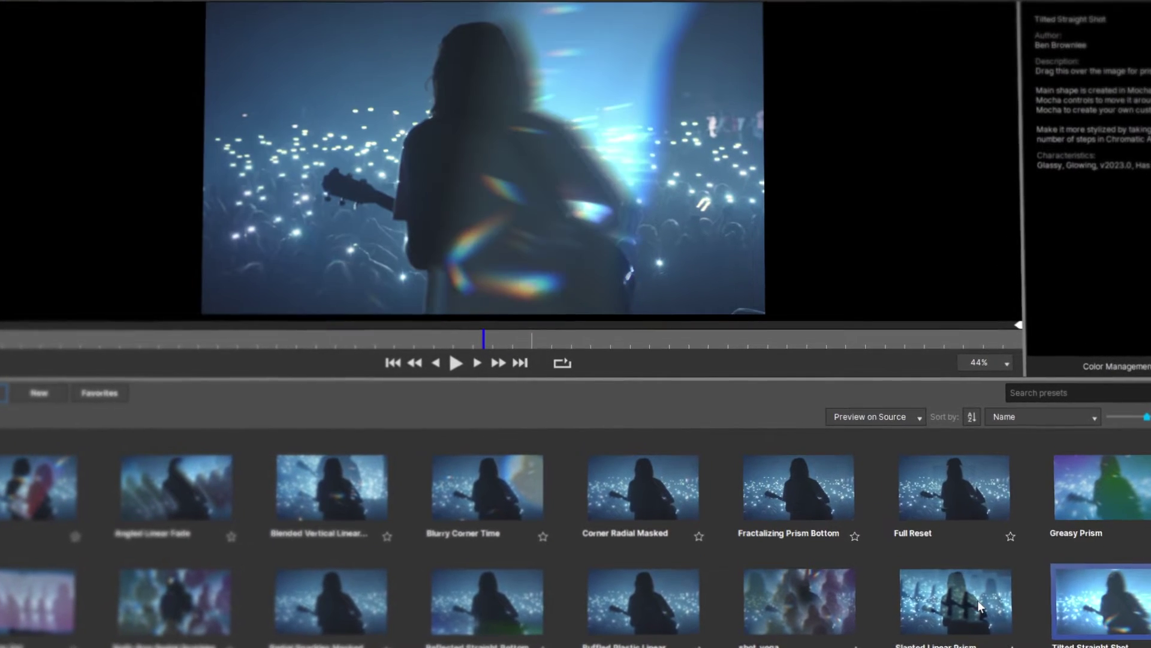
click(979, 604)
click(643, 599)
click(492, 601)
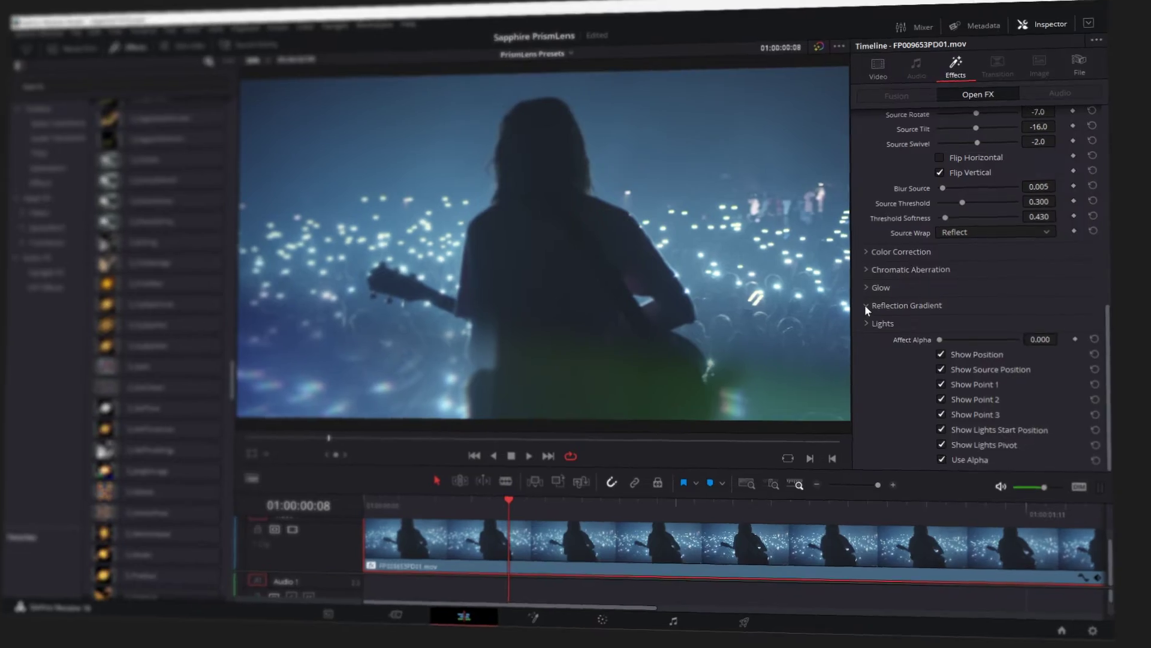
click(865, 304)
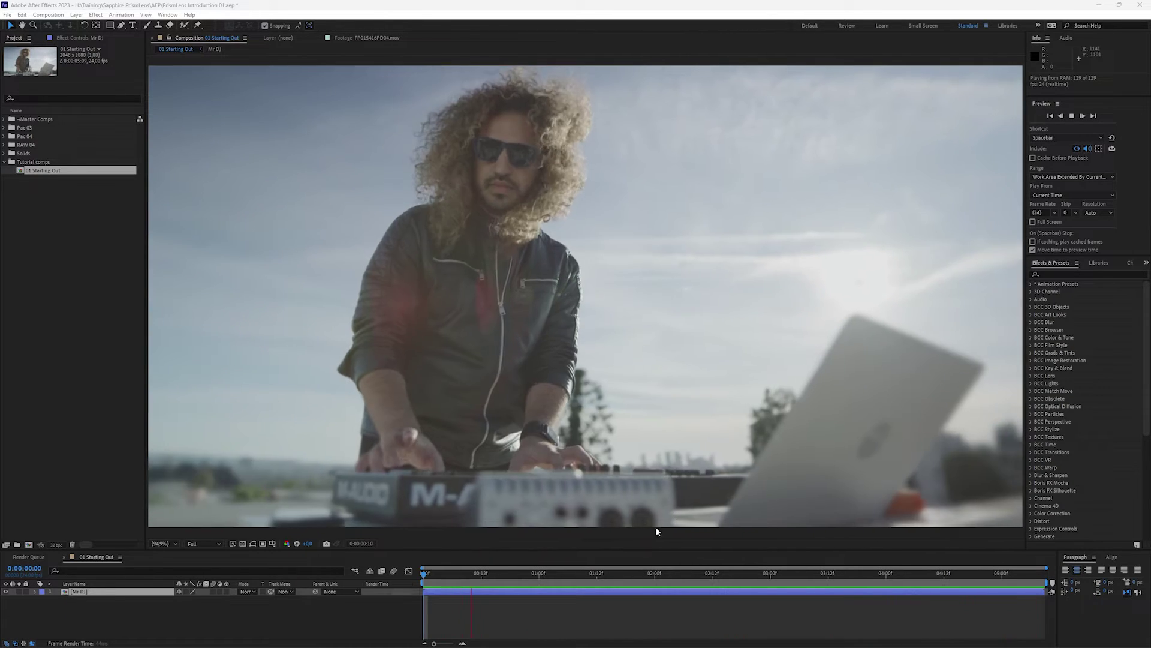
Step: Apply Sapphire Stylize > S_PrismLens to the DJ layer
click(95, 15)
mouse_move(168, 511)
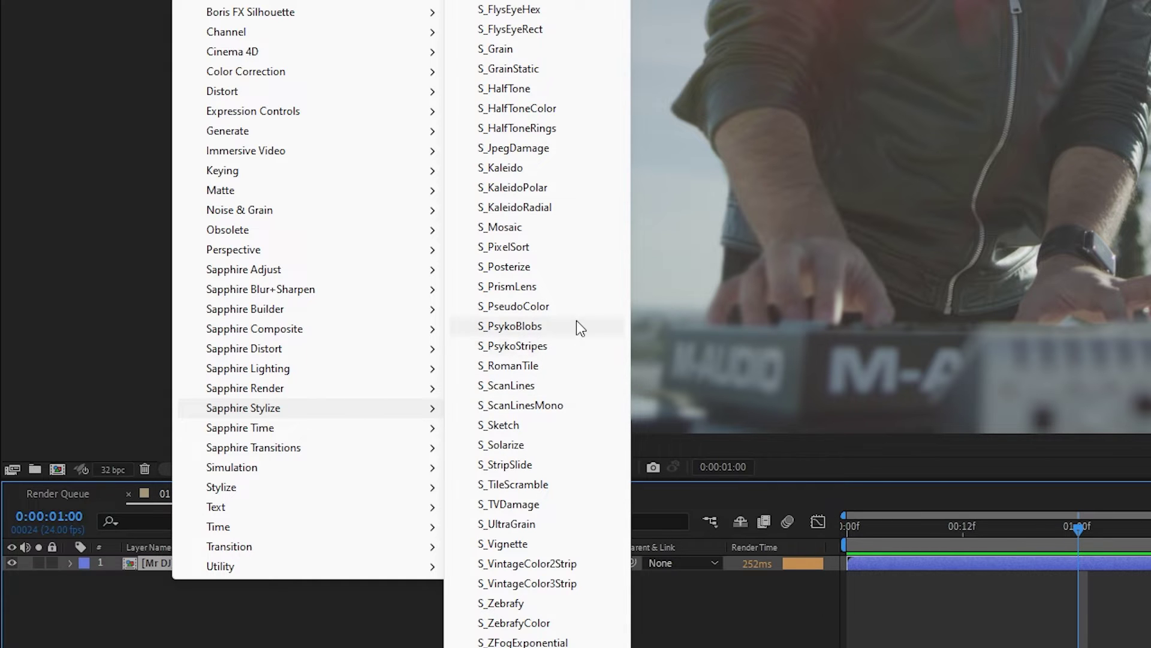
click(570, 289)
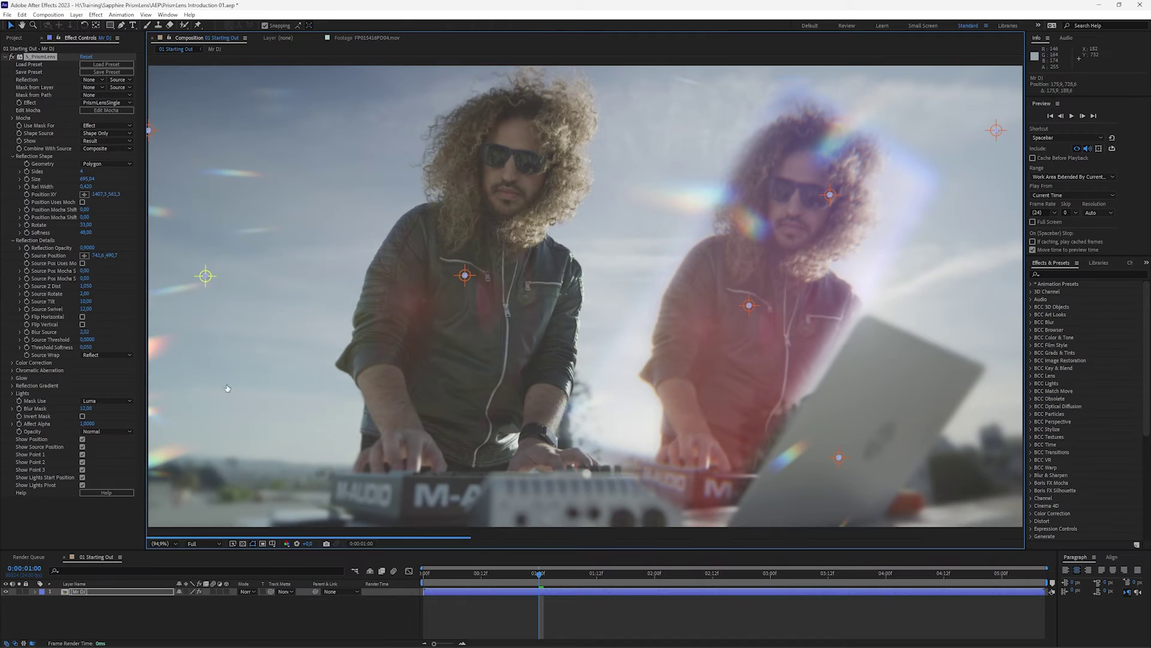
Step: Drag the crosshair widget to move the prism light streaks up and left, then preview
drag(229, 498, 205, 409)
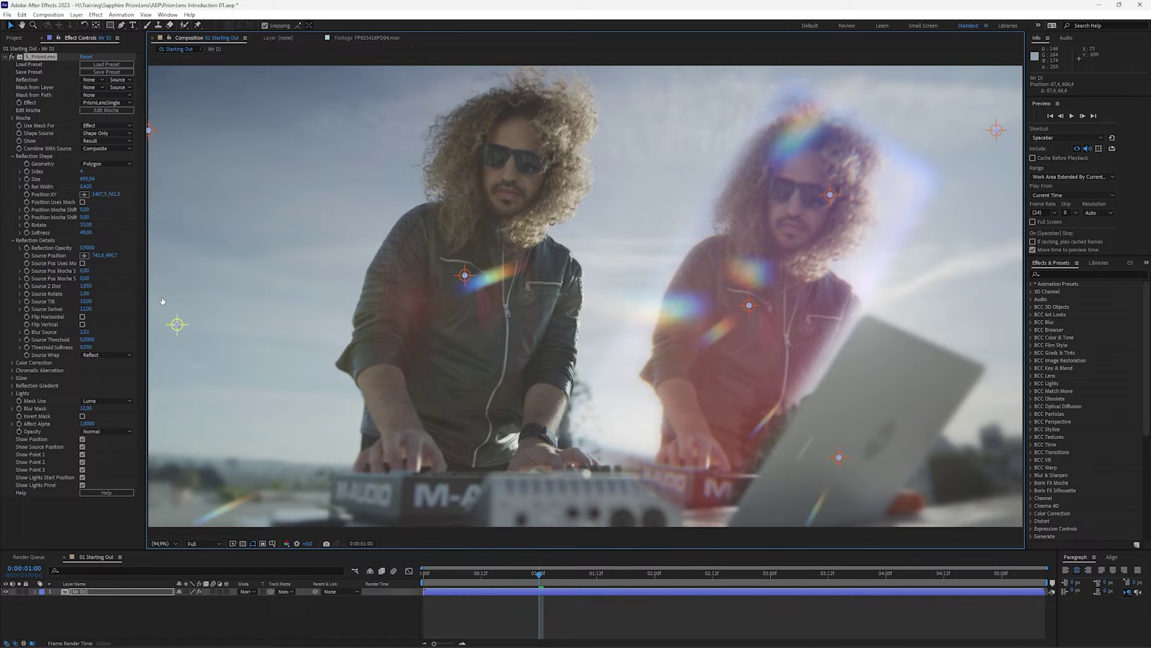
drag(161, 298, 161, 297)
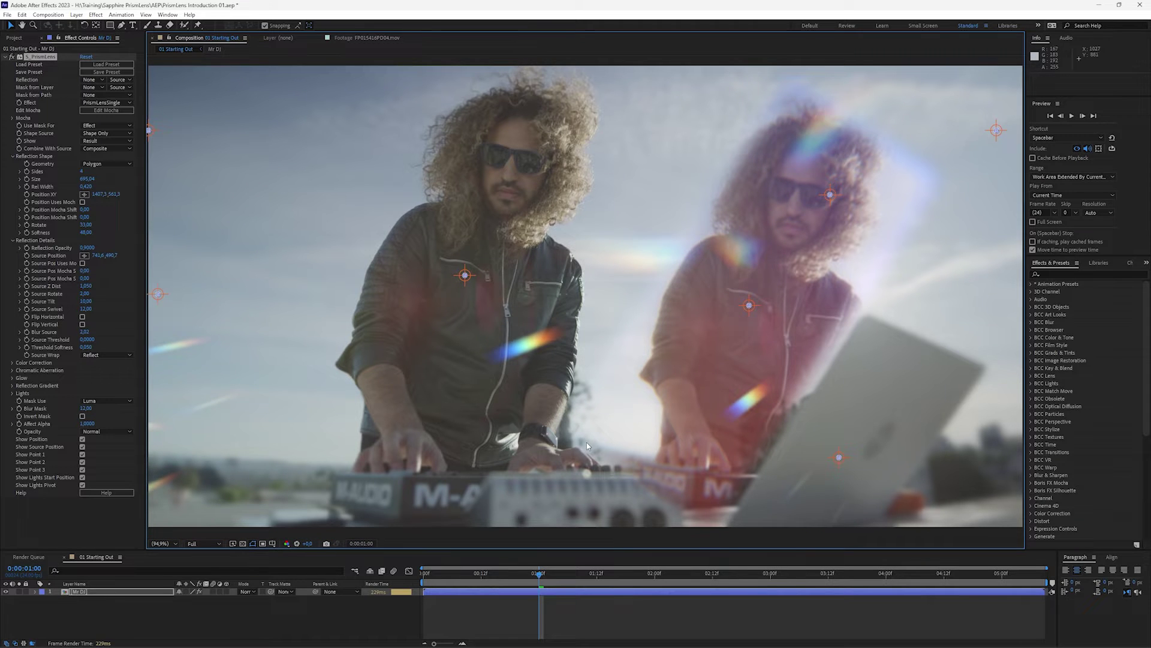
key(space)
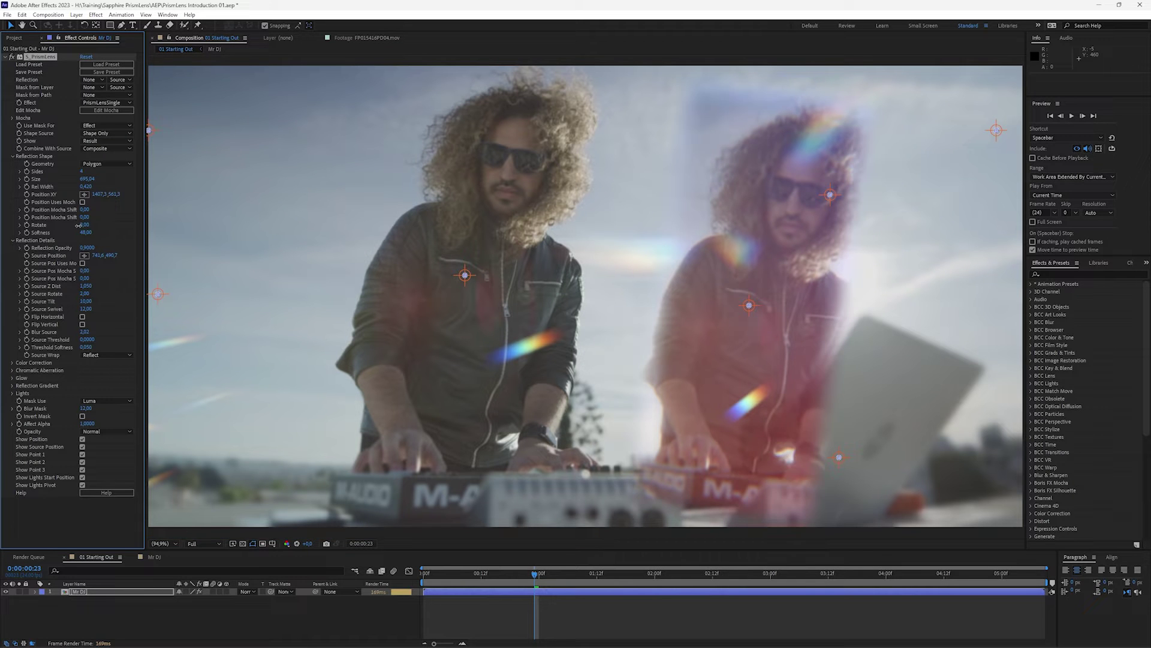
Step: Rotate the reflection shape slightly and adjust its size to frame the mirrored DJ
drag(89, 225, 90, 225)
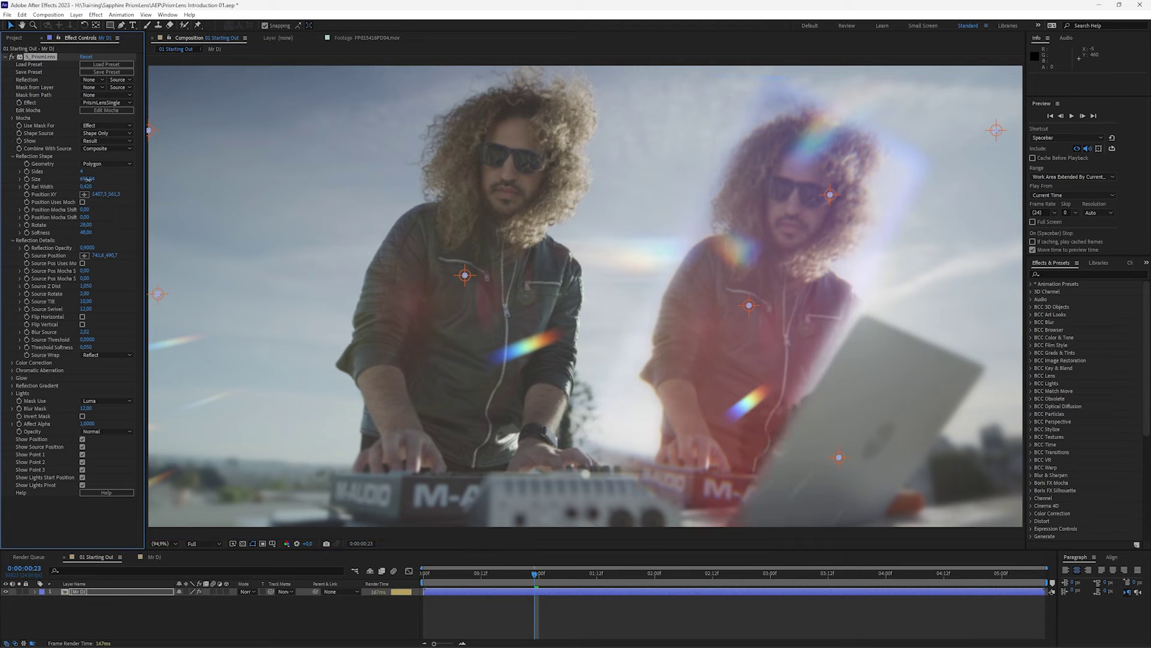
drag(82, 178, 134, 195)
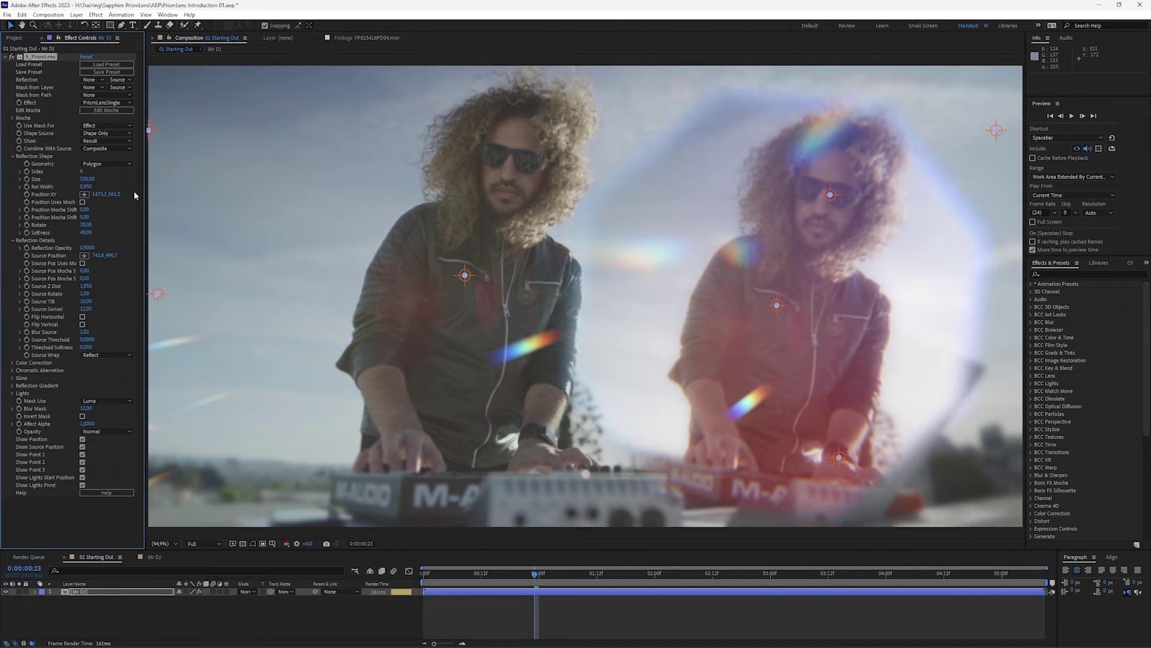
Step: Test the reflection opacity and shift the reflection source position to the left
click(60, 157)
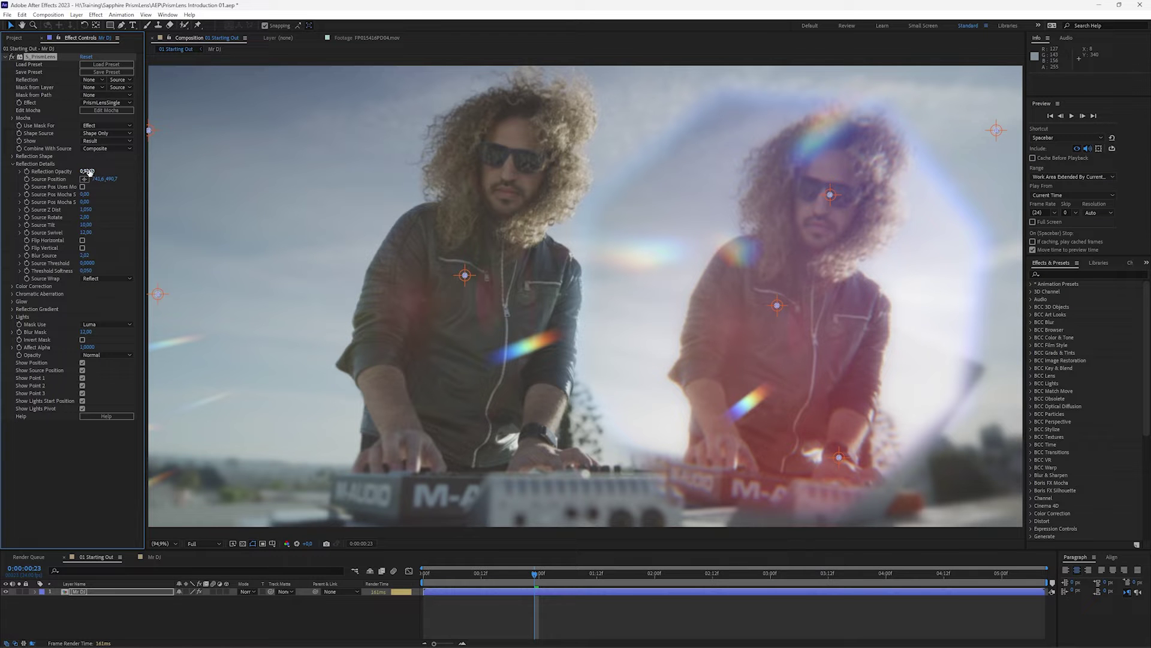
drag(125, 171, 91, 179)
drag(123, 177, 121, 178)
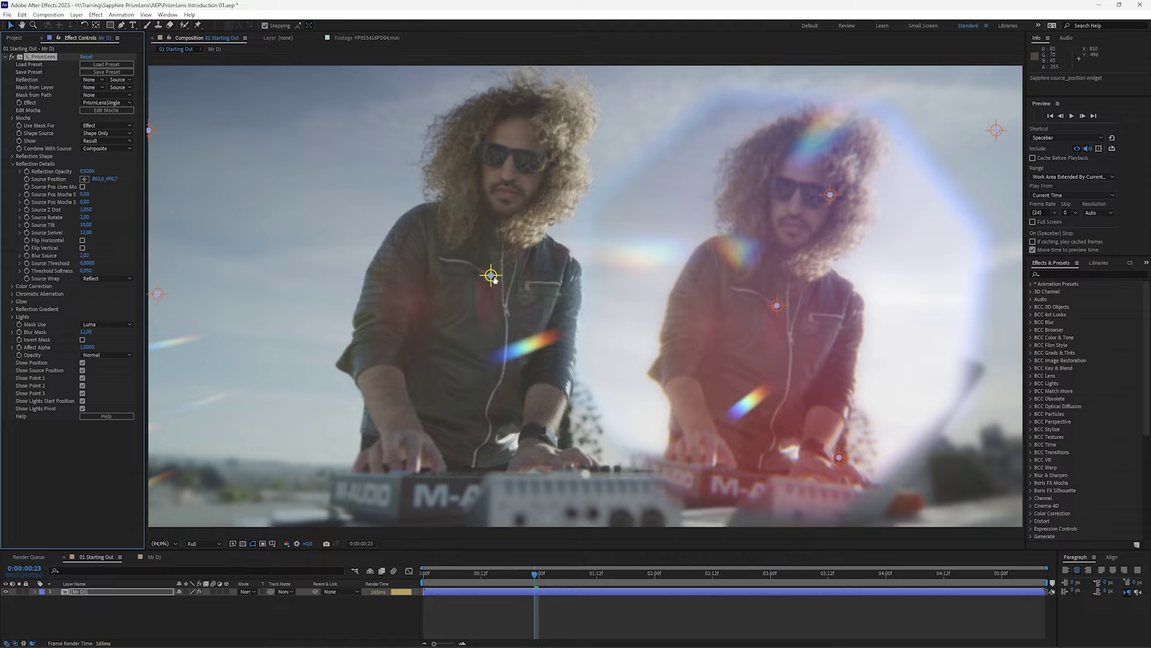
drag(493, 278, 478, 277)
Step: Enlarge the reflected image, remove its tilt, rotate it slightly and flip it horizontally
drag(86, 210, 102, 211)
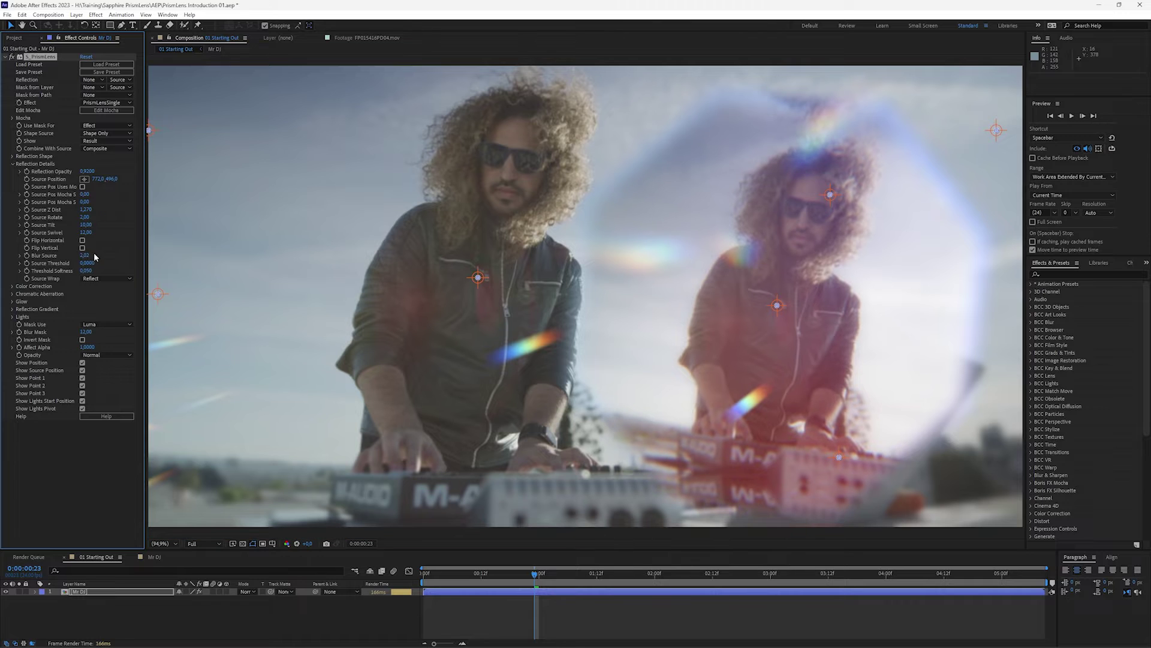
drag(104, 225, 78, 232)
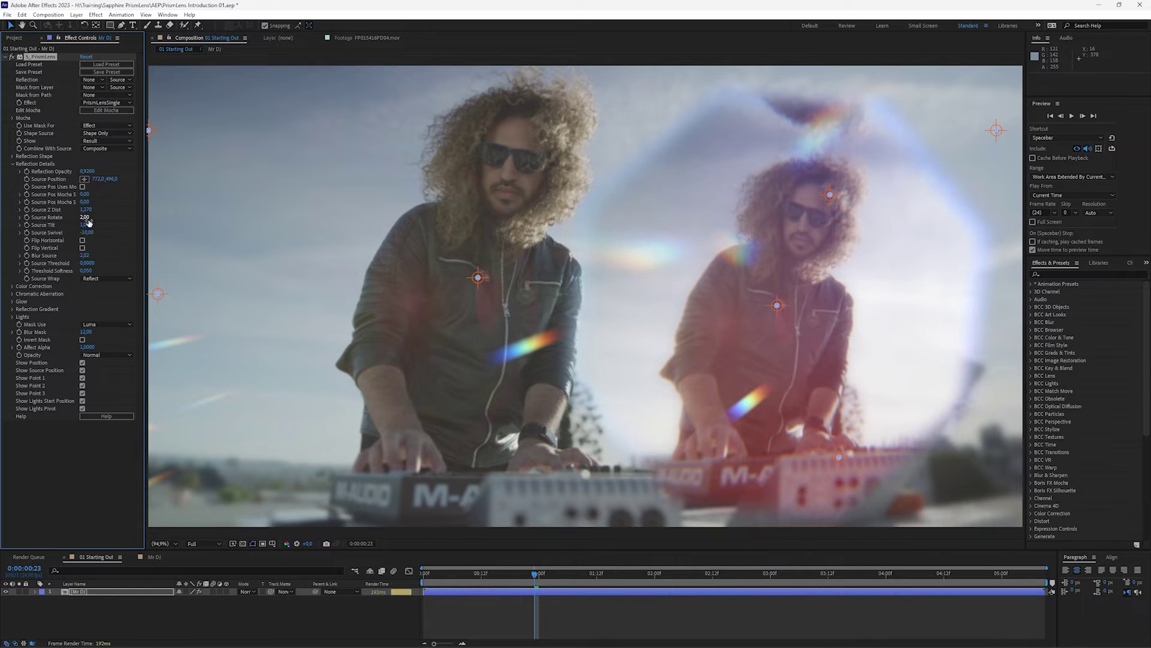
drag(78, 217, 82, 218)
click(83, 247)
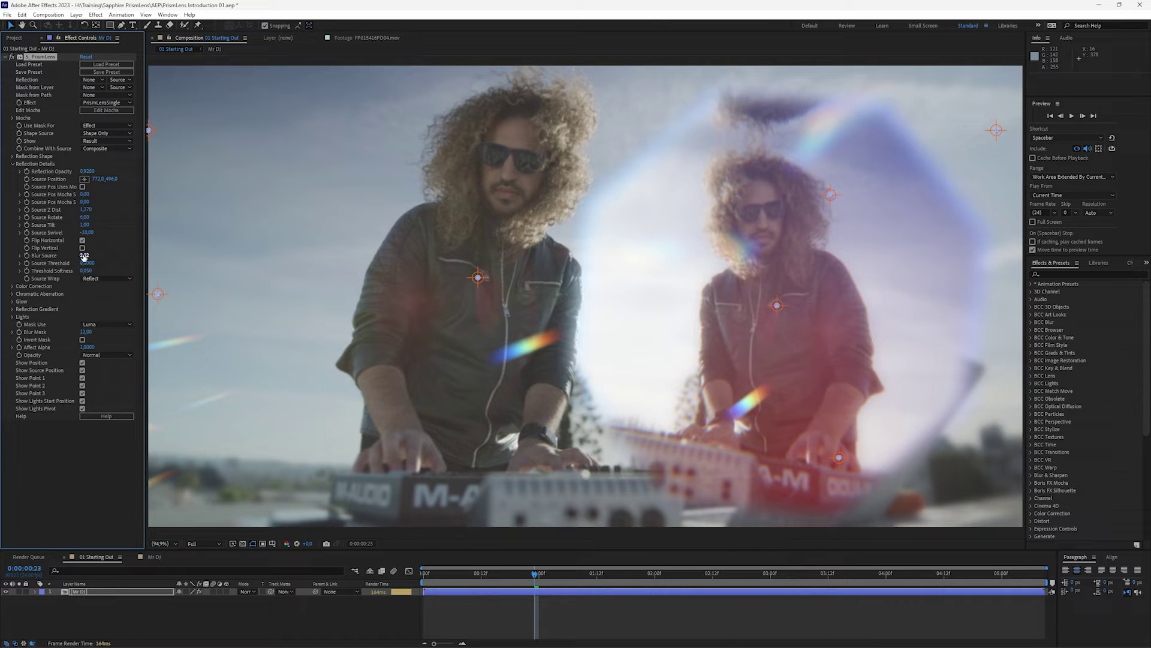
Step: Try stronger Chromatic Aberration Amount and Shift X values, then undo back to 0.050
click(13, 164)
click(22, 171)
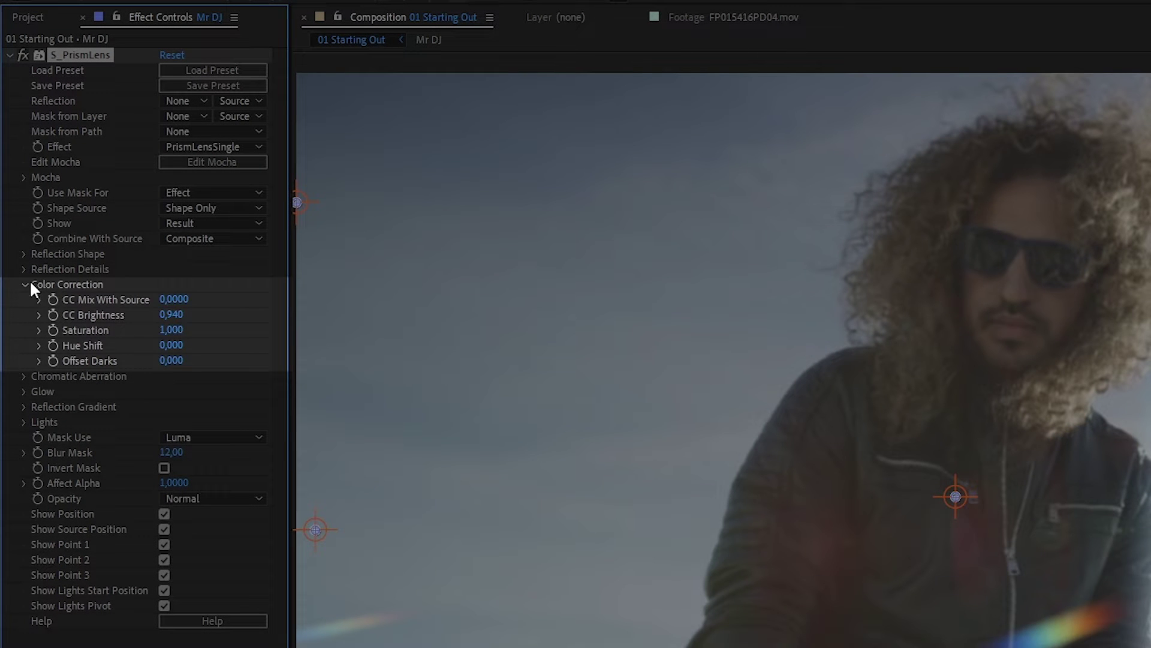
click(25, 284)
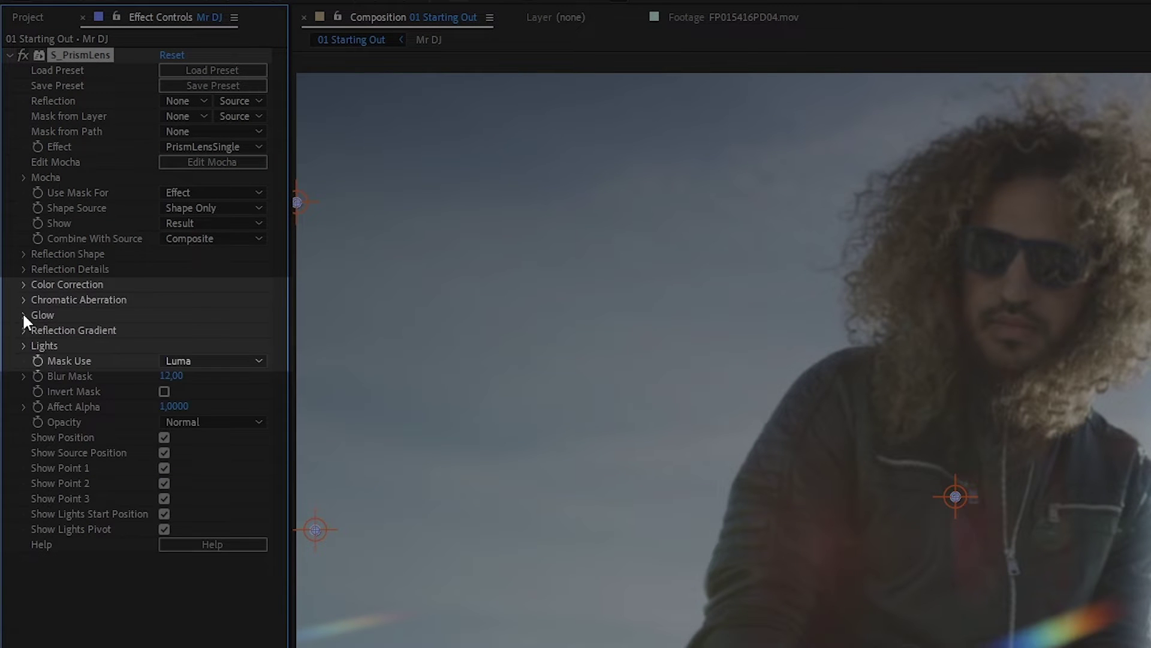
click(24, 300)
drag(161, 316, 176, 317)
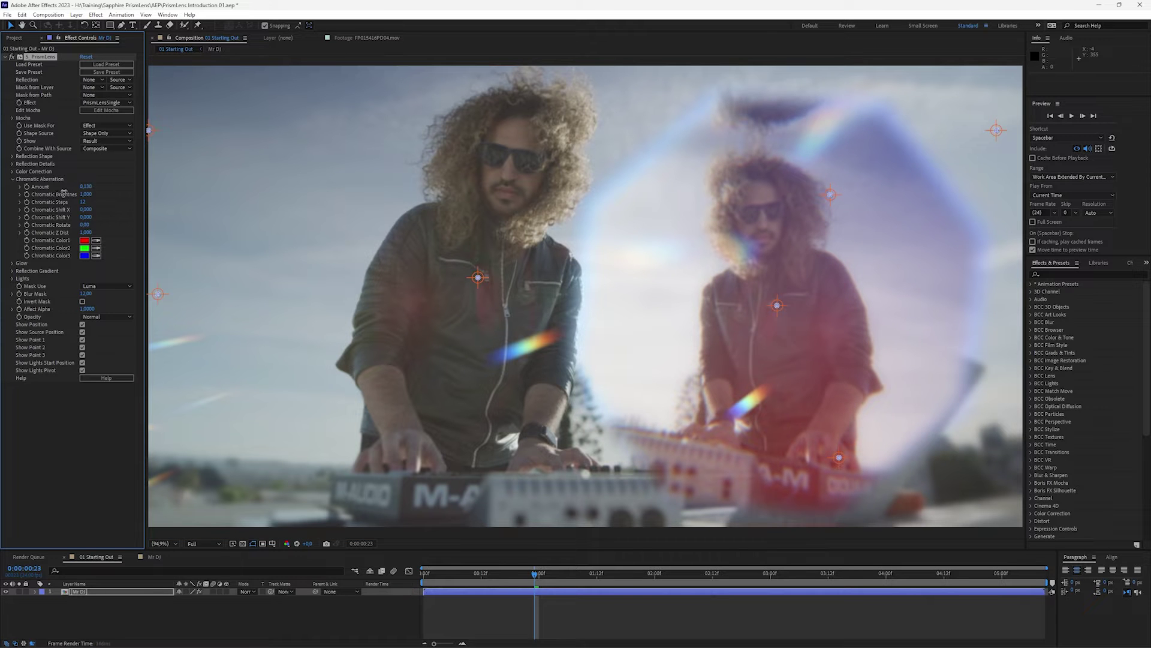
drag(64, 191, 70, 192)
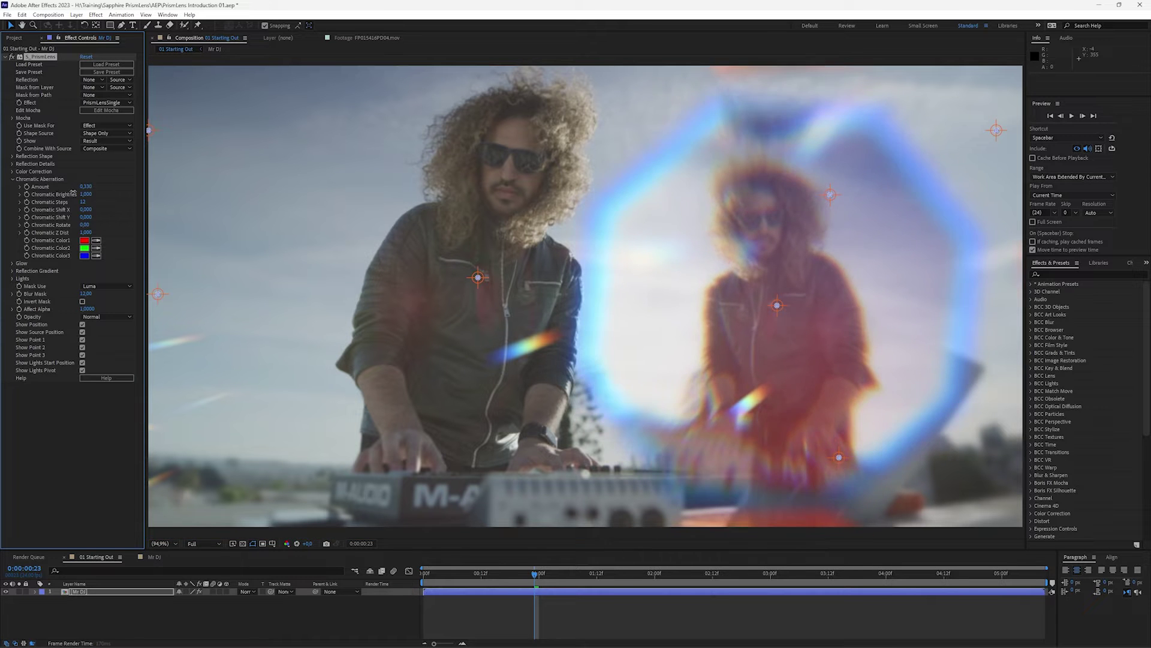
key(ctrl+z)
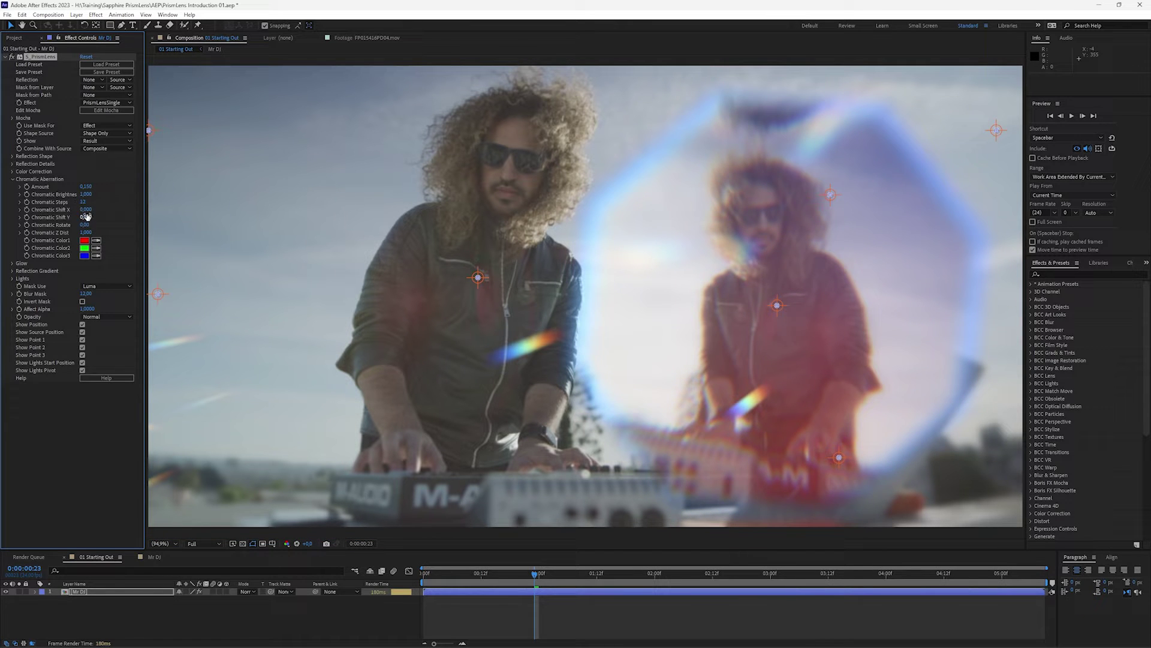
drag(85, 210, 89, 210)
key(ctrl+z)
key(ctrl+z)
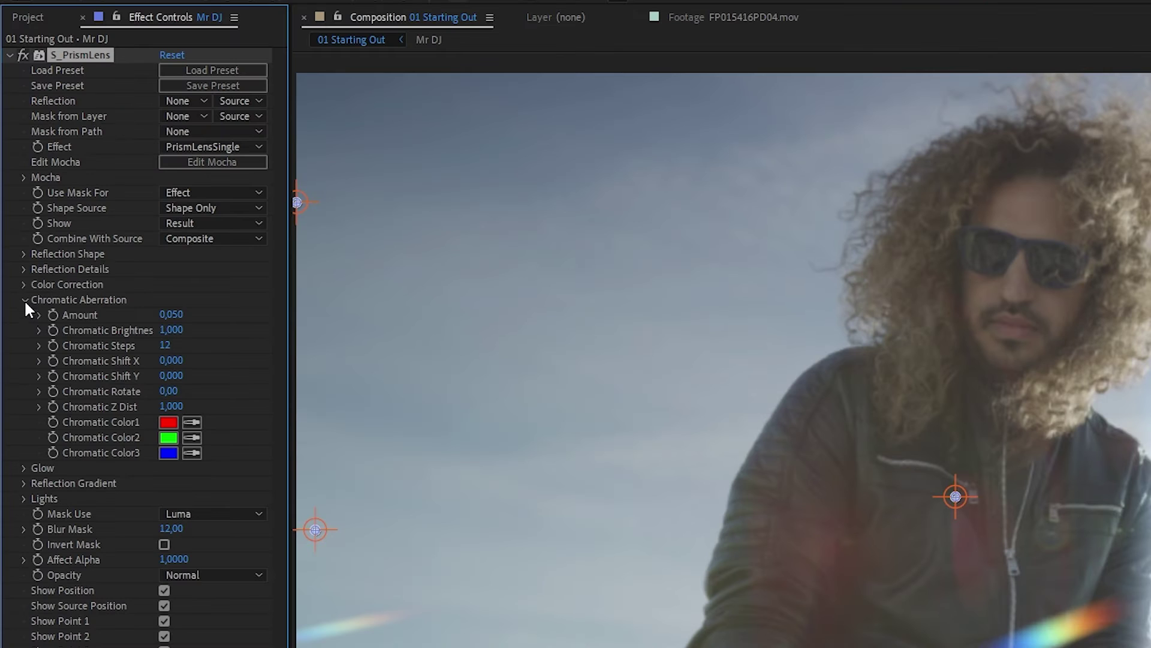
Step: Set the Reflection Gradient's Gradient Opacity to 0
click(12, 178)
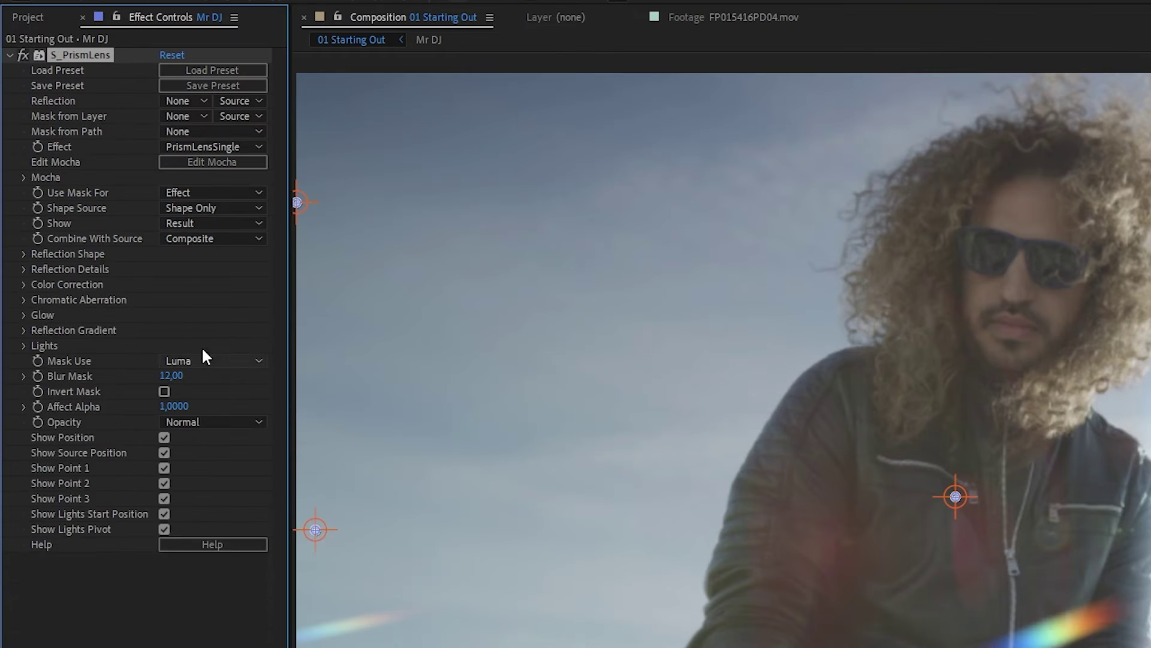
click(23, 315)
click(24, 315)
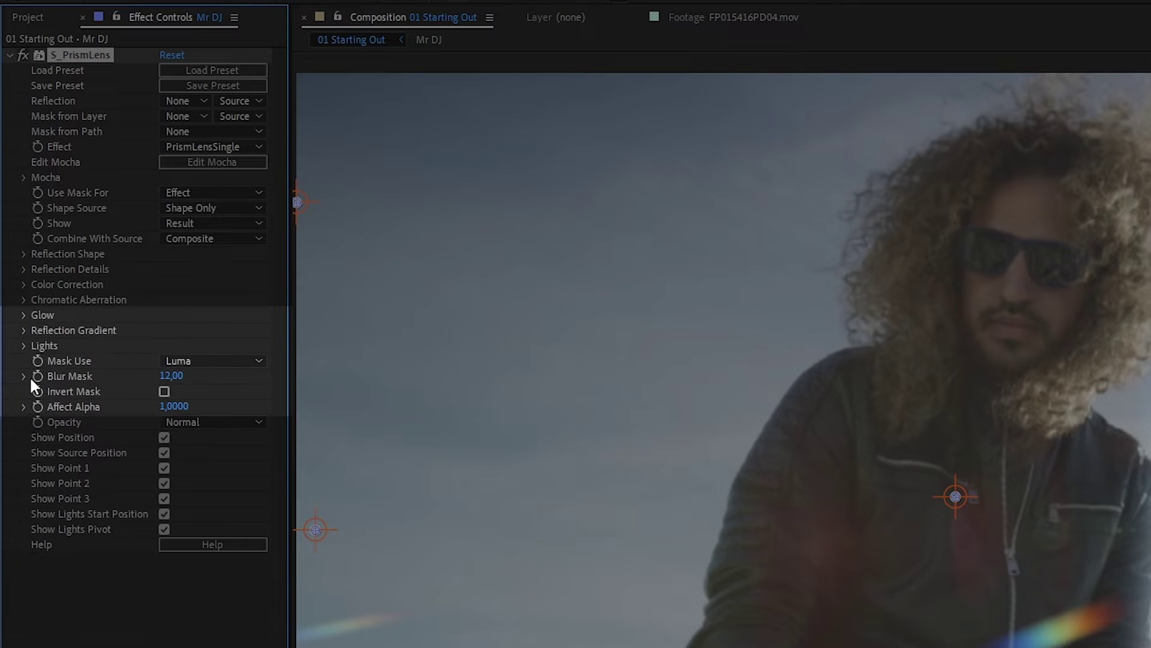
click(24, 330)
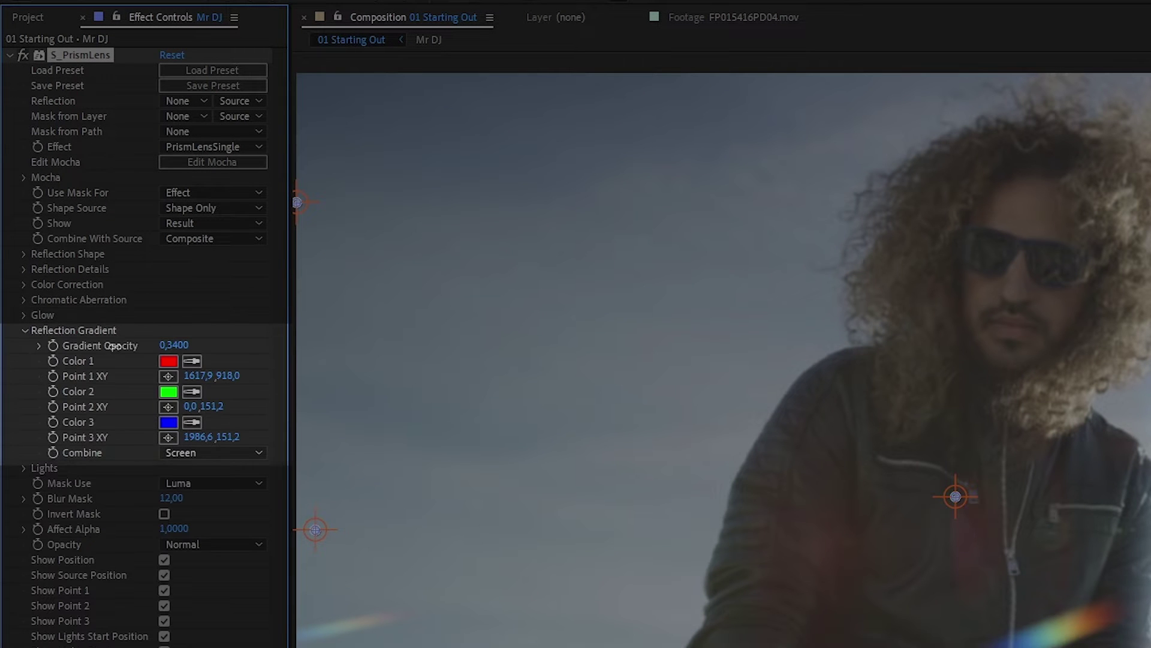
drag(93, 346, 86, 347)
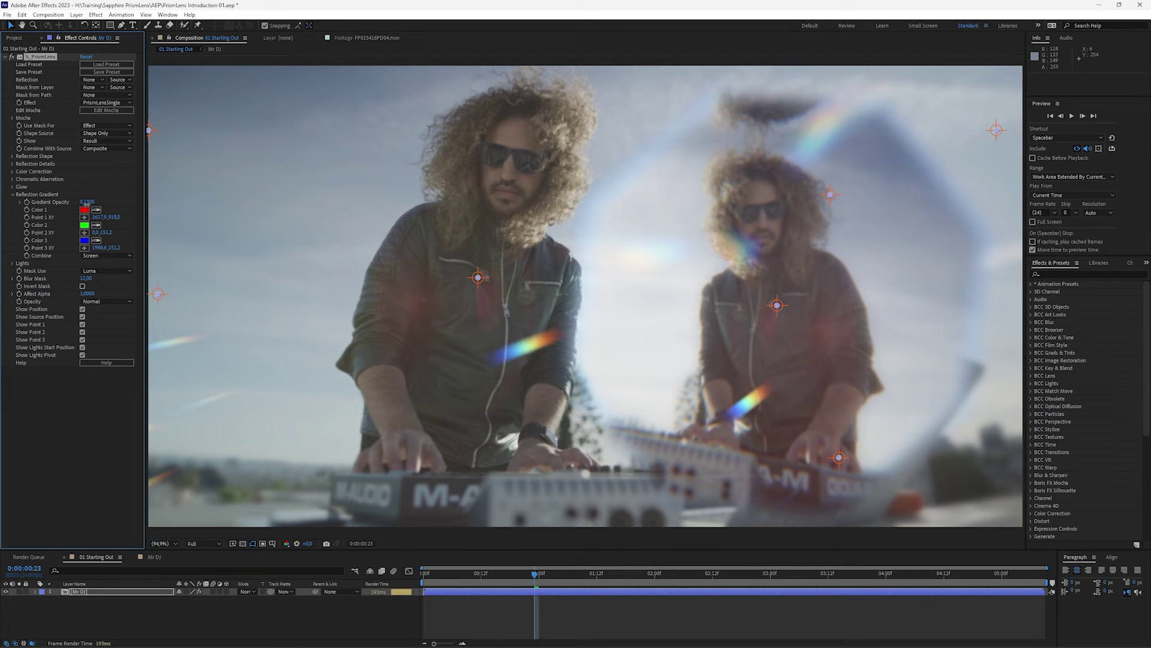
drag(86, 204, 111, 205)
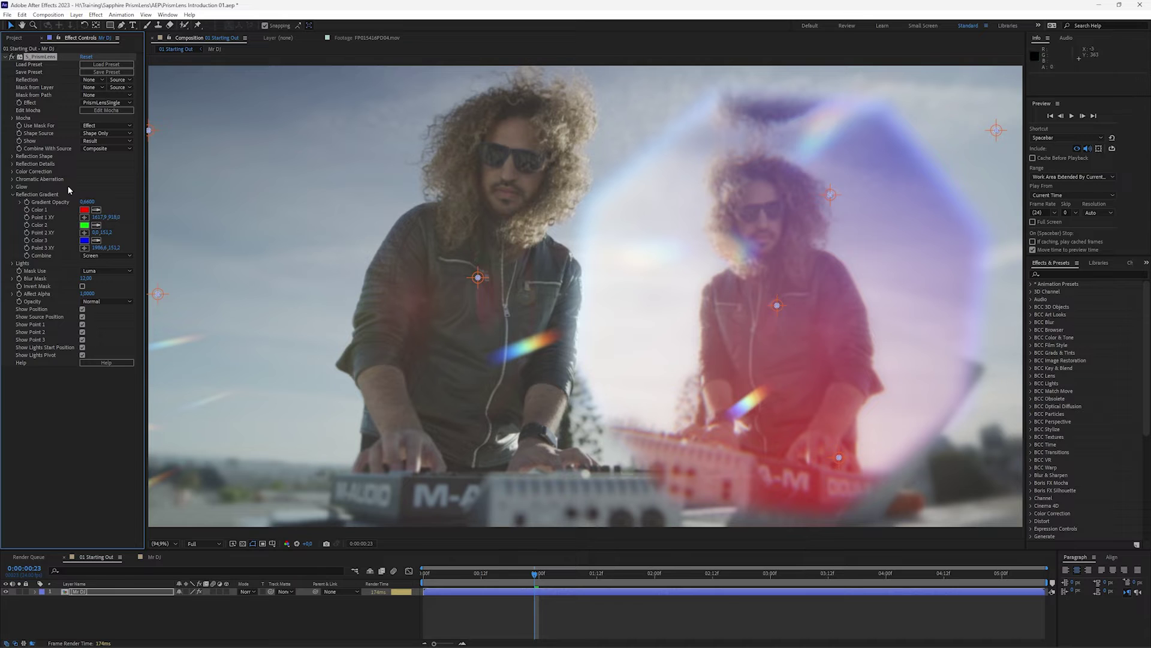
click(87, 202)
text(0)
key(Return)
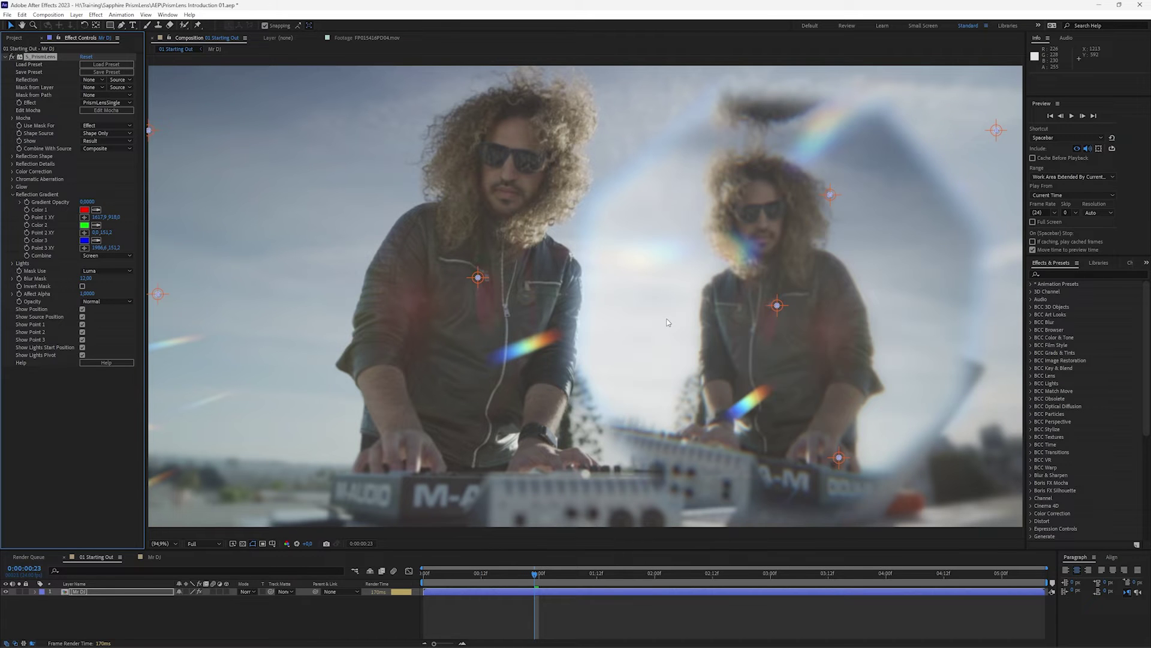
Step: Briefly inspect the Lights settings, then play back the composition
click(12, 195)
click(12, 202)
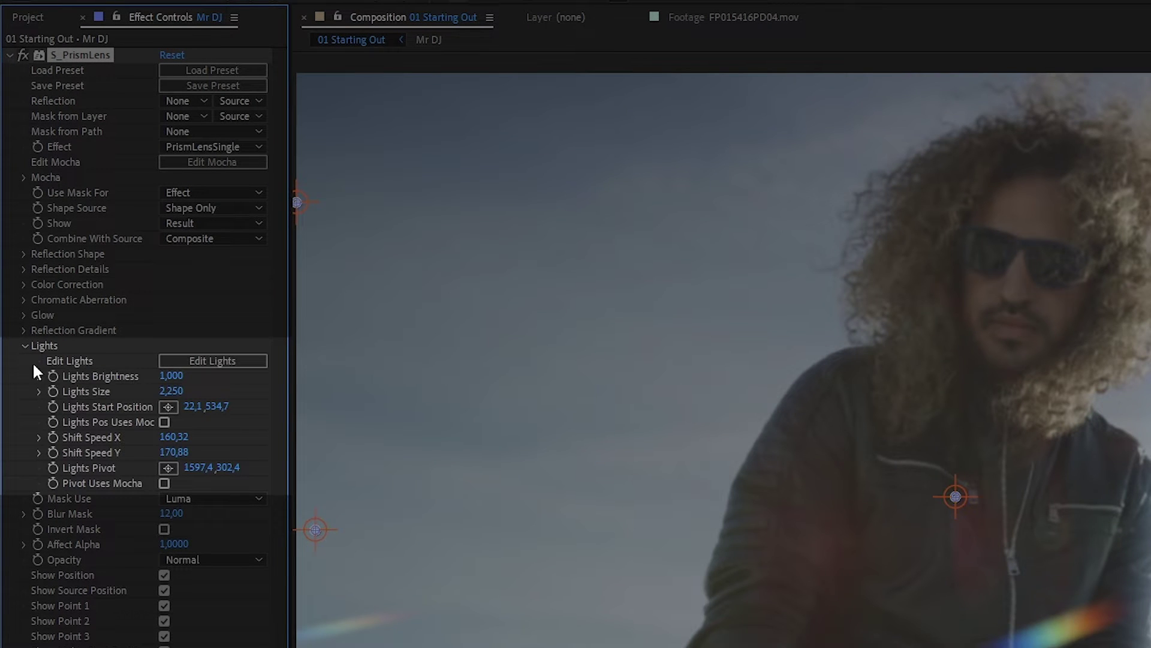
click(24, 346)
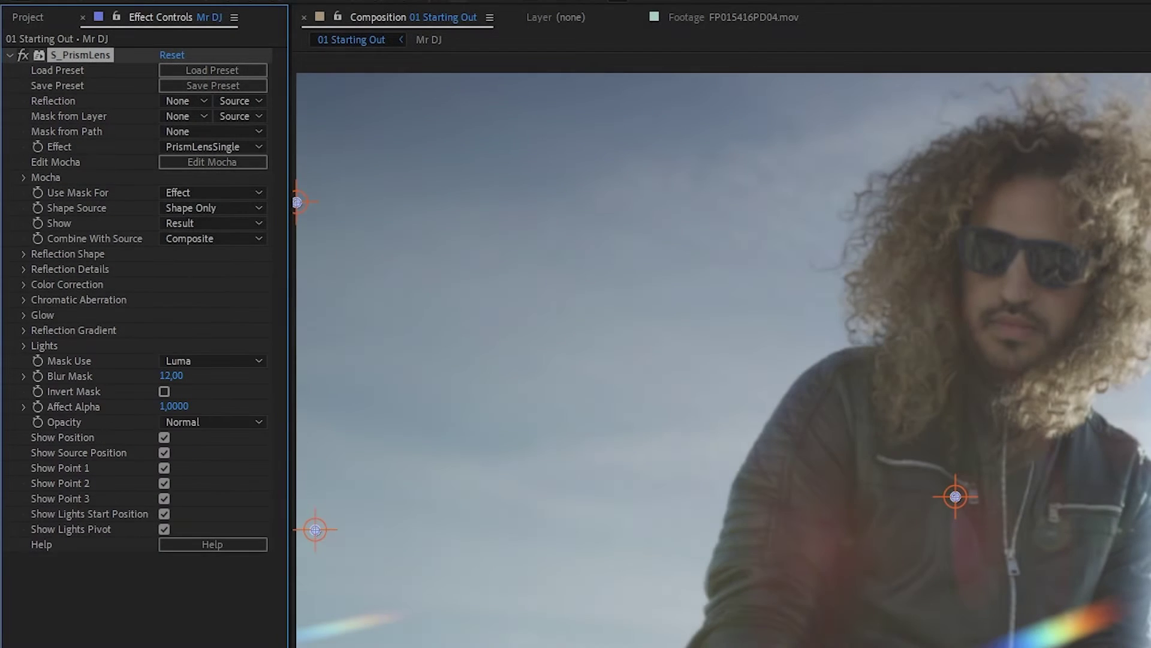
key(space)
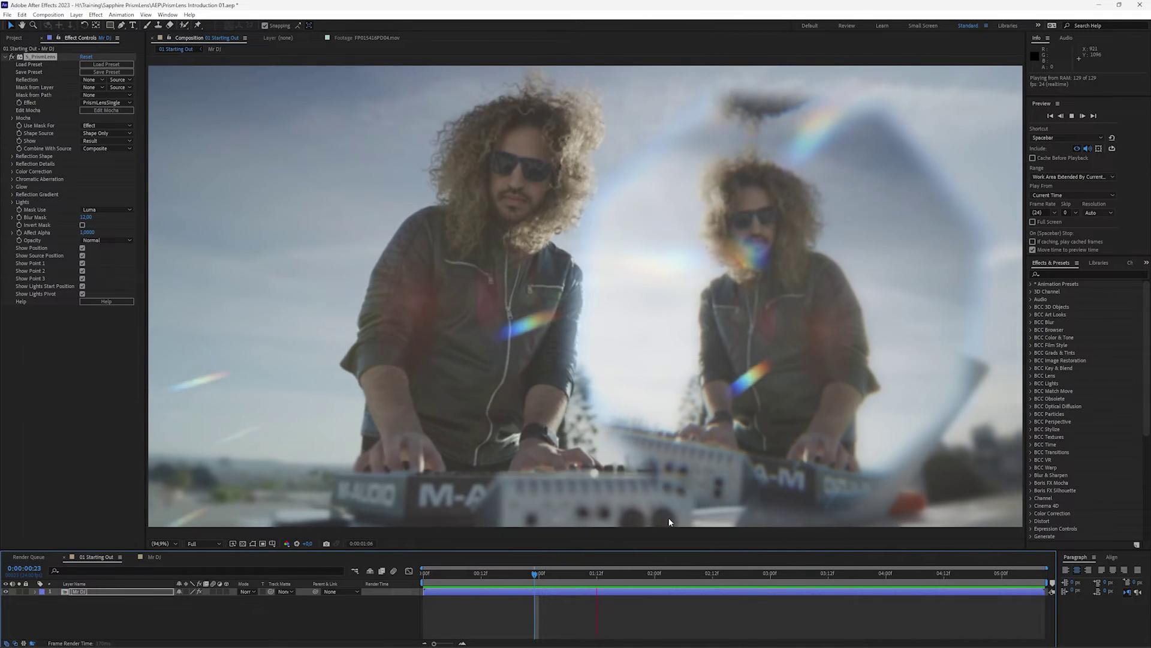
Step: Stop playback and switch the PrismLens Effect mode to PrismLensLinear, then PrismLensRadial
key(space)
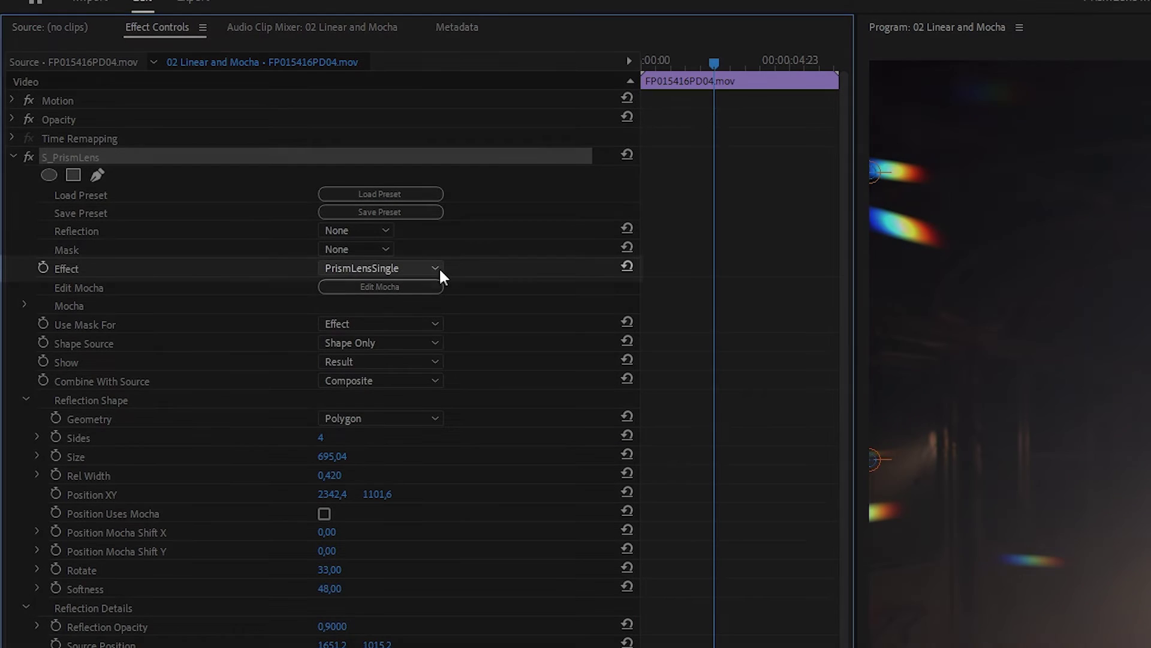
click(218, 163)
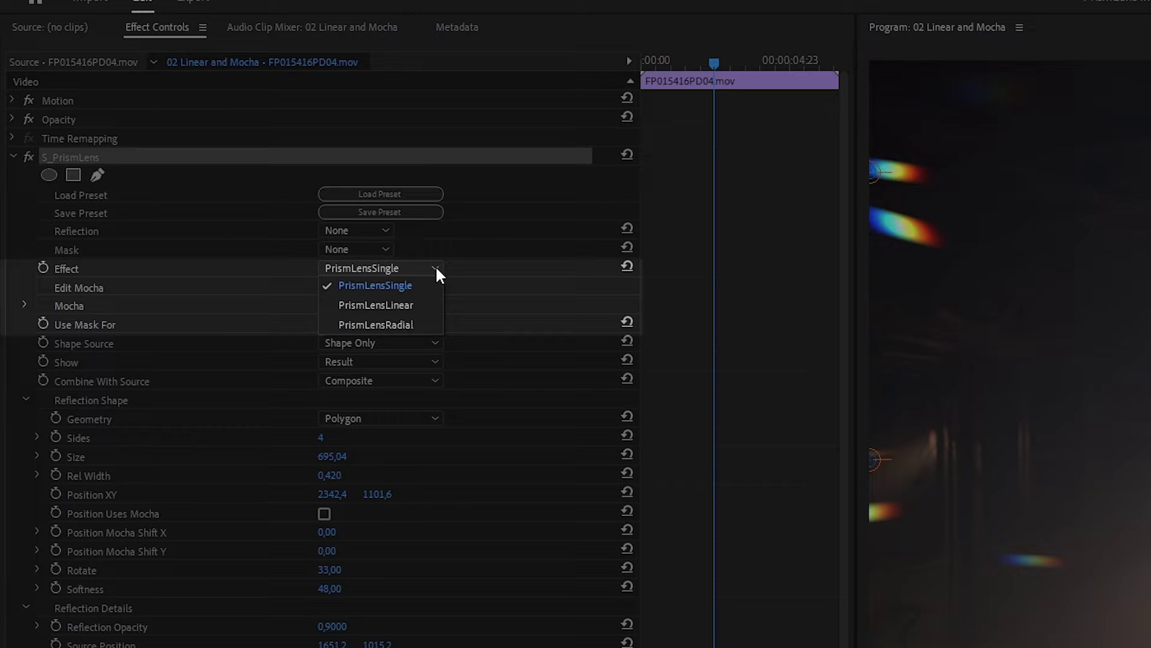
click(376, 305)
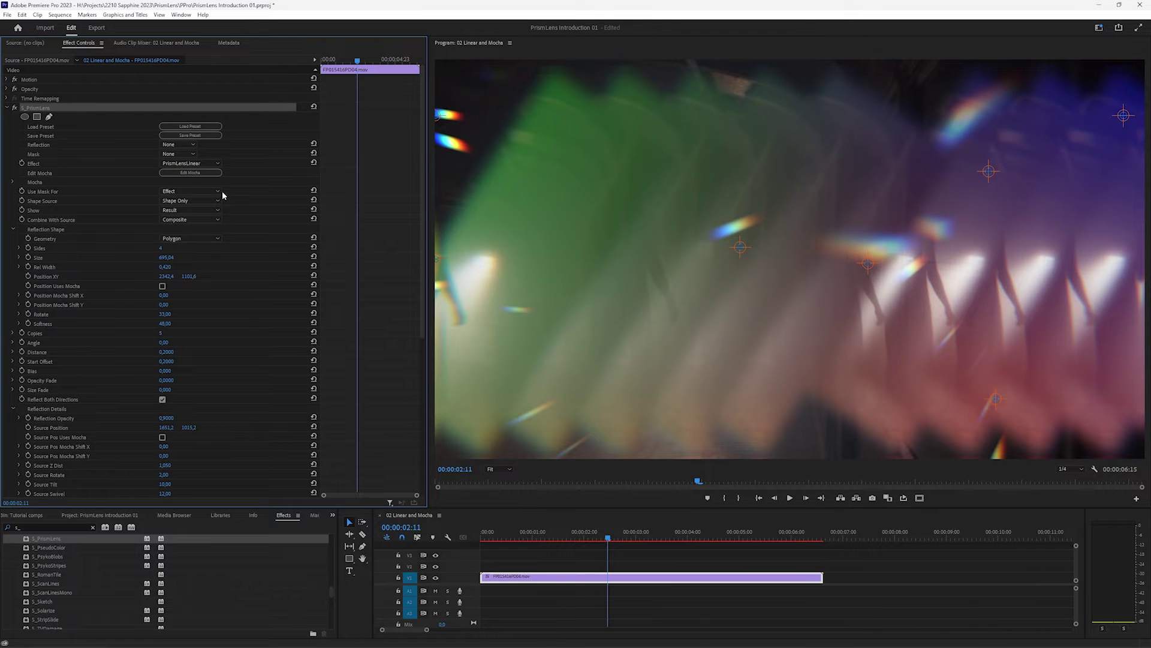
click(215, 164)
click(210, 194)
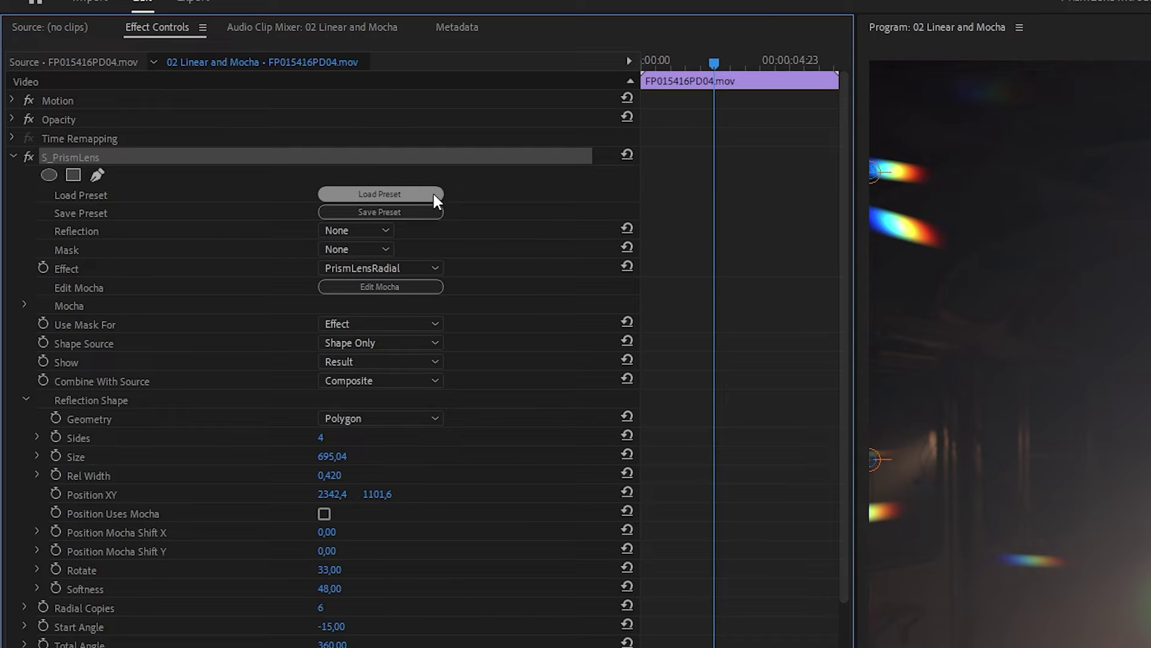
Step: Preview the linear and radial preset thumbnails, then apply Angled Linear Fade
click(430, 192)
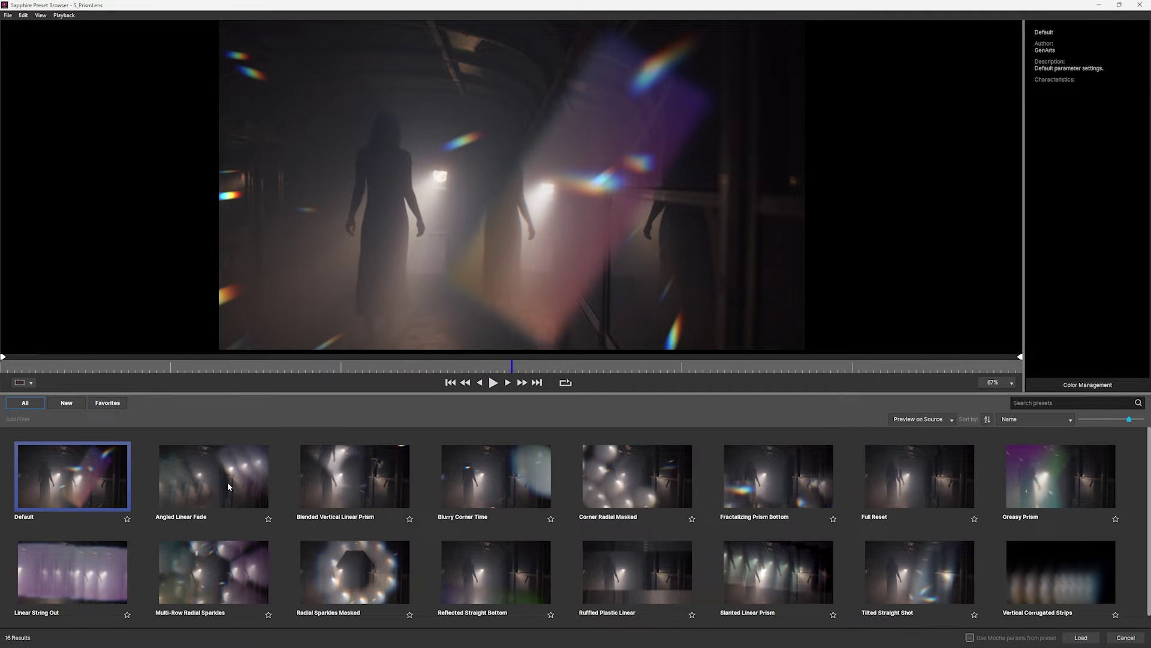
click(919, 573)
click(788, 580)
click(643, 578)
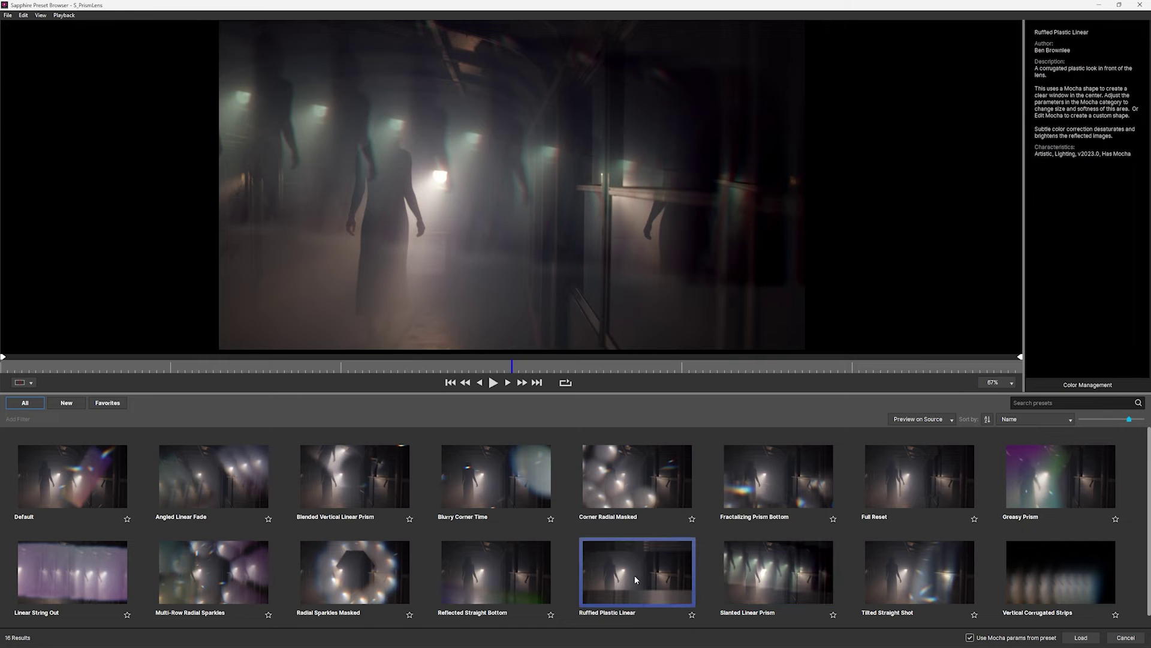
click(490, 579)
click(340, 578)
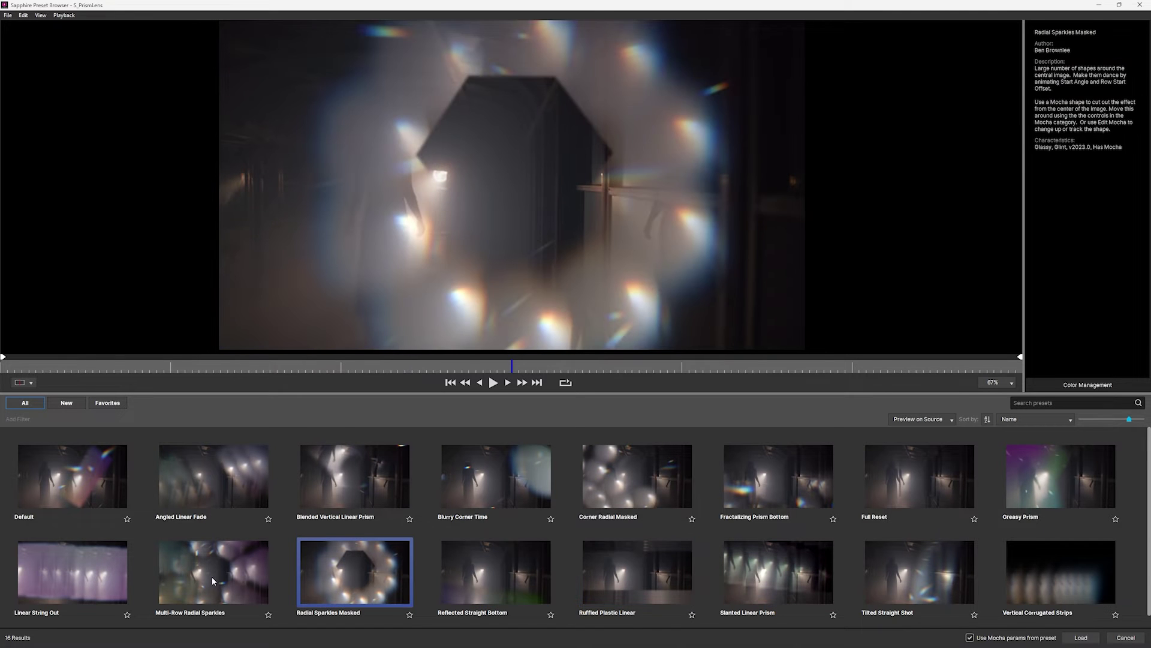
click(215, 581)
click(84, 584)
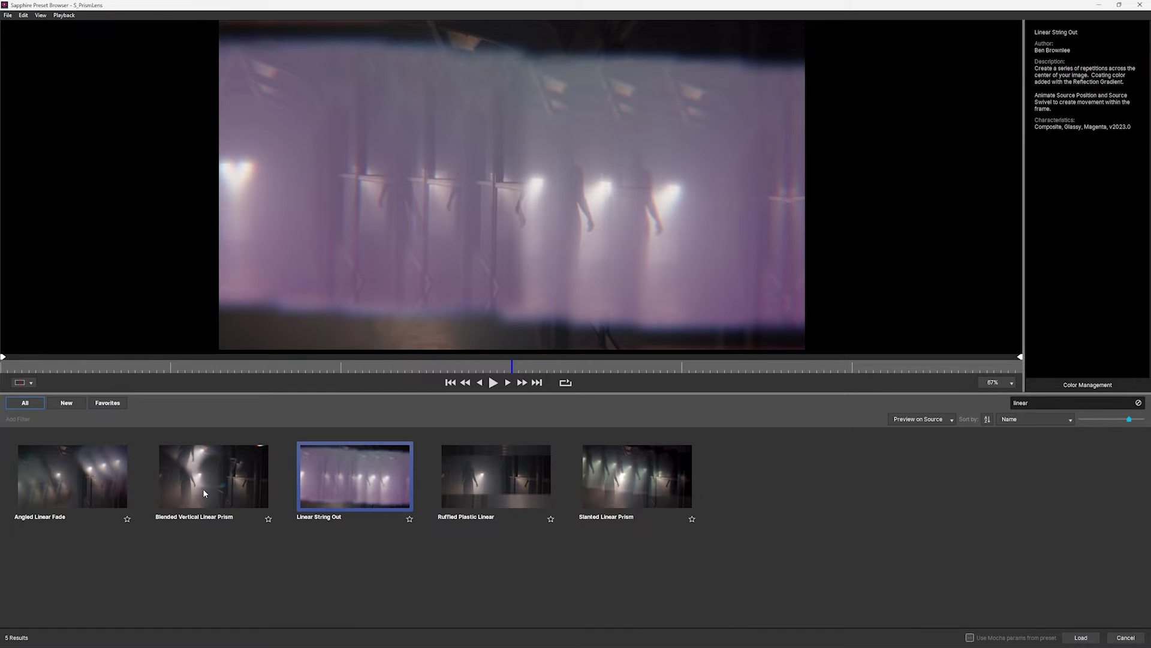
click(204, 507)
click(84, 516)
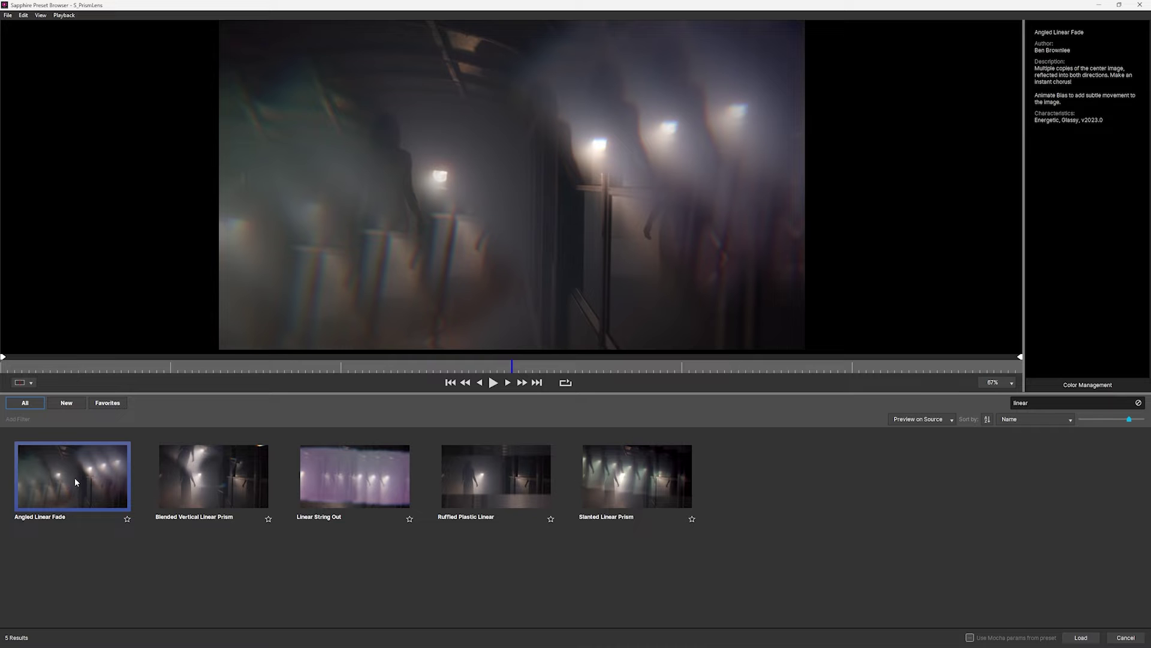
click(1081, 637)
Step: Move to about four seconds, scrub Copies up and down, and undo Angle back to 13
mouse_move(689, 538)
mouse_down()
mouse_move(710, 539)
mouse_move(699, 540)
mouse_up()
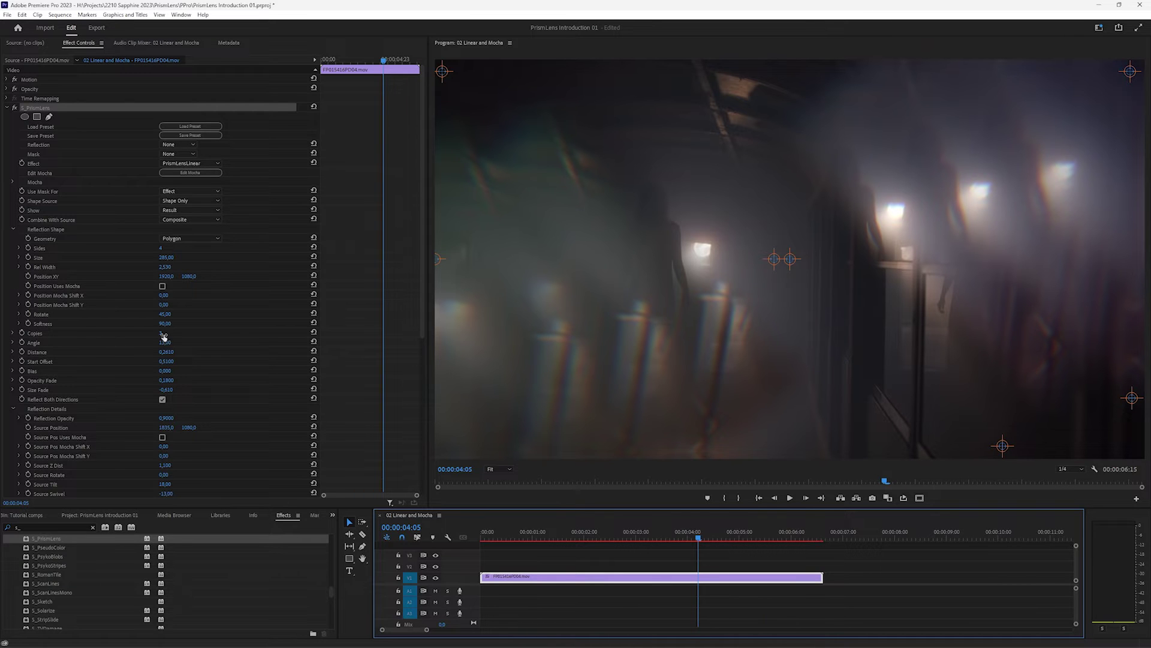
drag(161, 337, 150, 337)
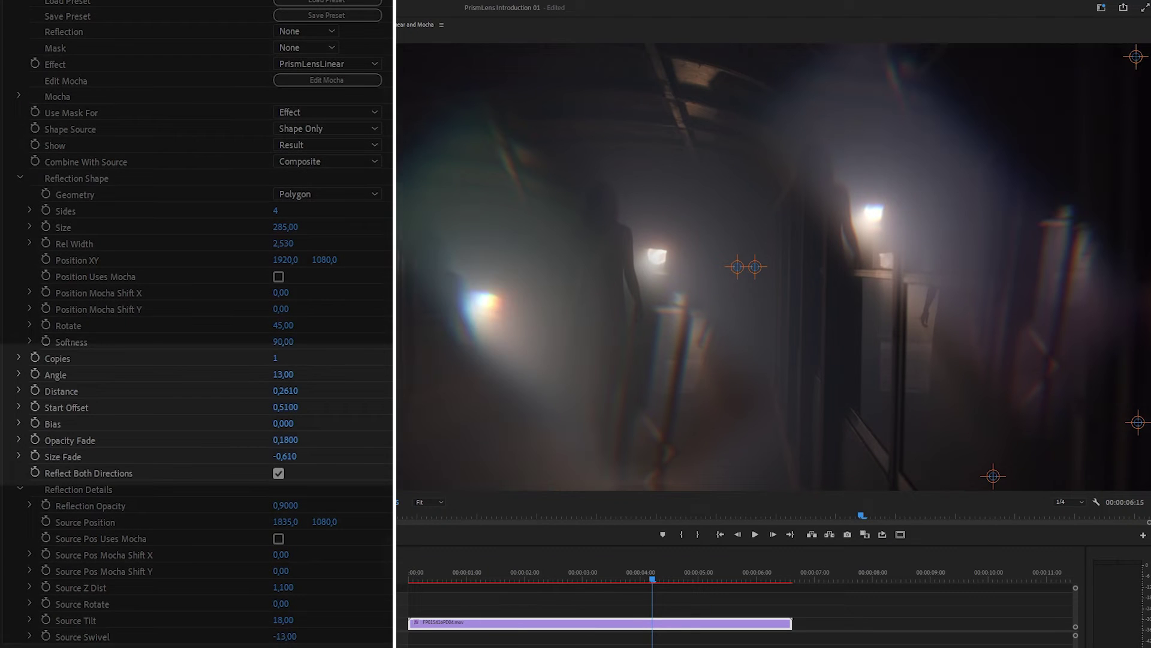
drag(275, 358, 282, 357)
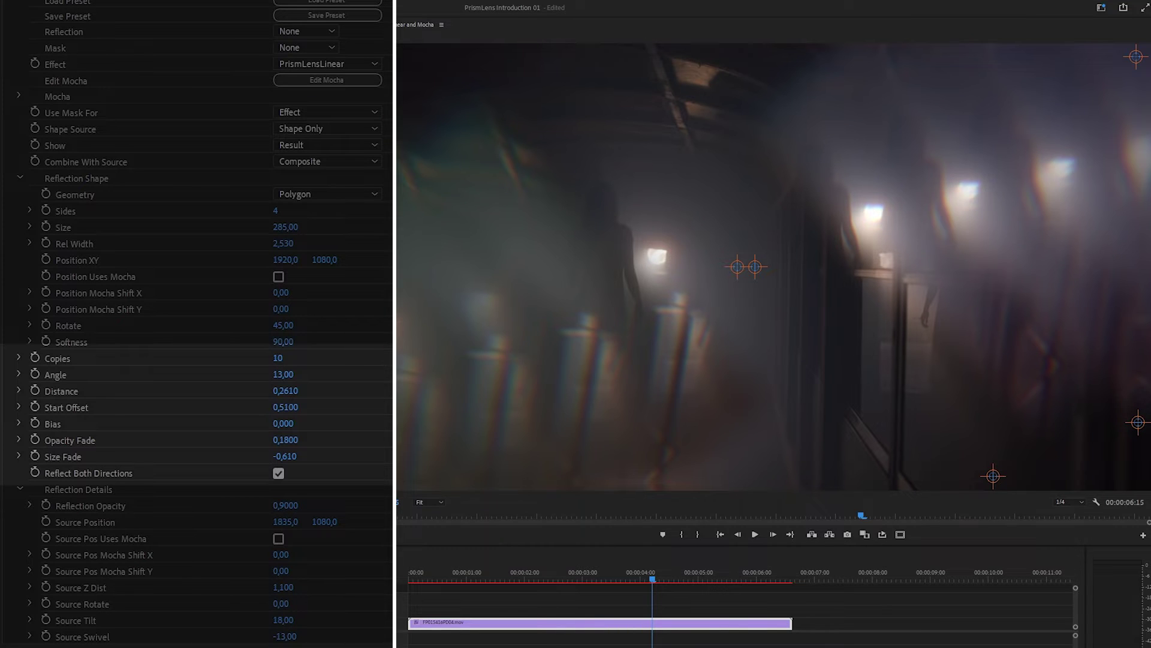
drag(277, 358, 345, 484)
key(ctrl+z)
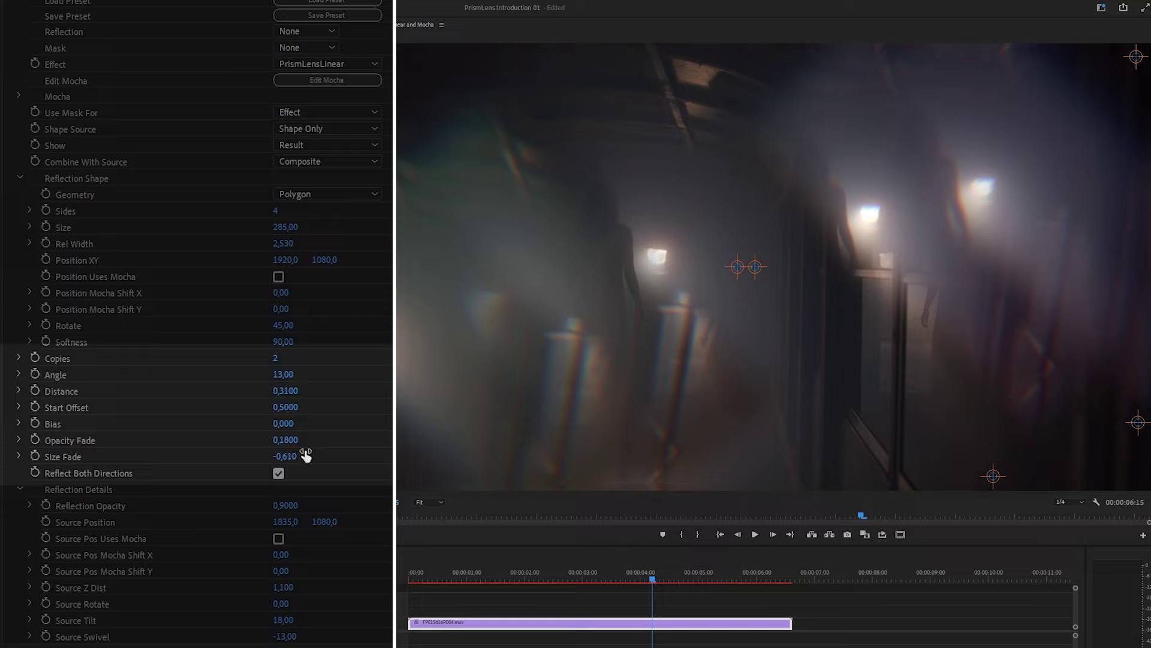
Step: Scrub Opacity Fade down to 0 so the reflection copies stop fading
drag(285, 440, 251, 439)
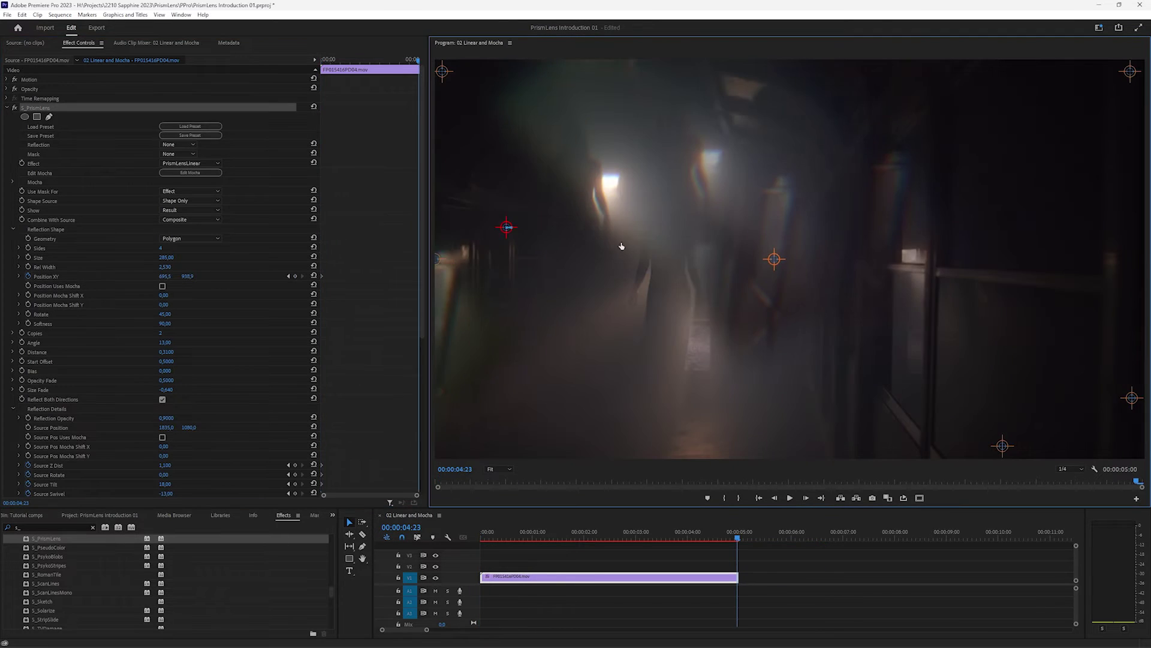
Step: Drag the prism position crosshair further to the right
drag(517, 236, 669, 252)
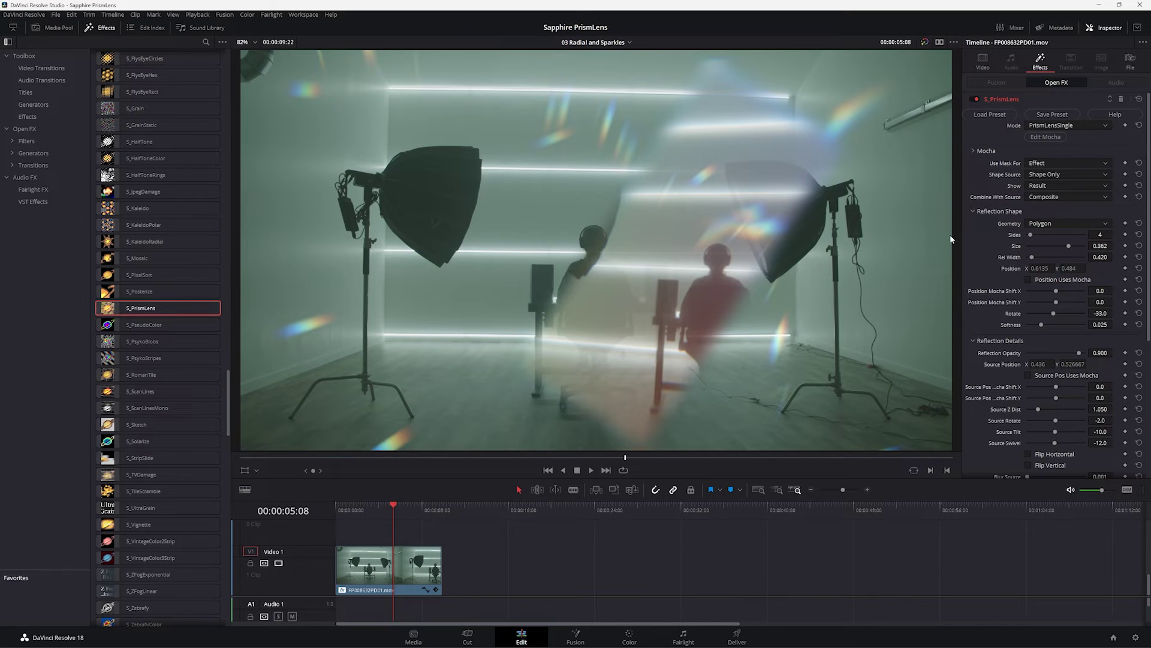
Step: Launch the Sapphire Preset Browser from the S_PrismLens effect via Load Preset
click(1001, 115)
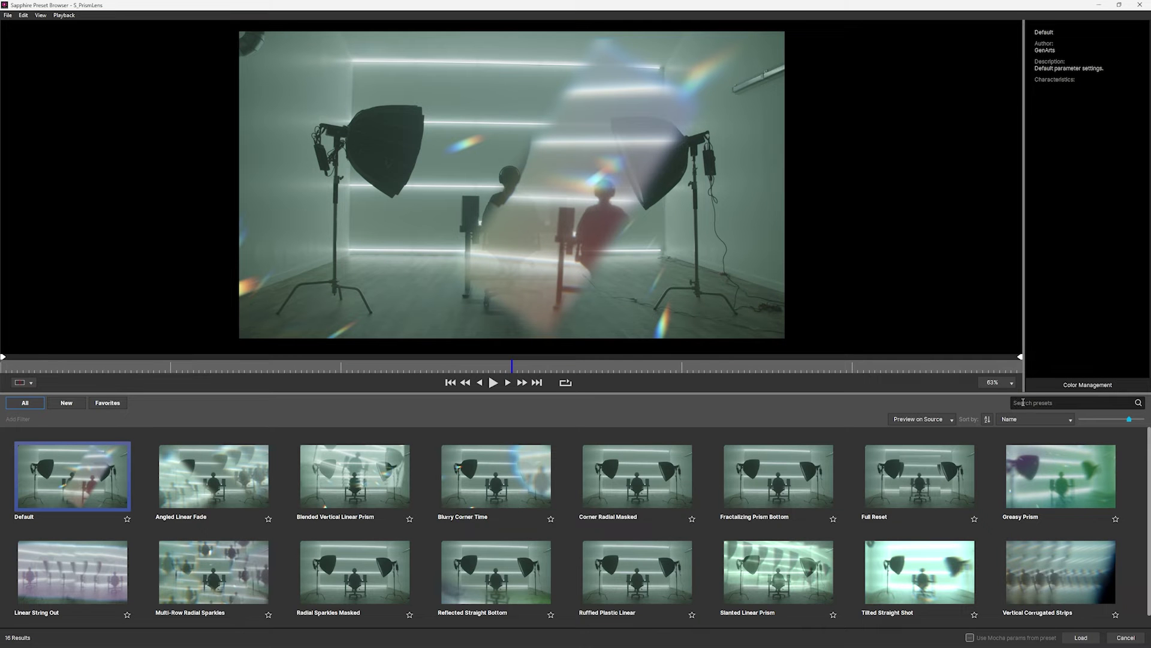
Step: Search presets for 'radia', preview the results, and load Multi-Row Radial Sparkles onto the clip
click(1032, 402)
text(radial)
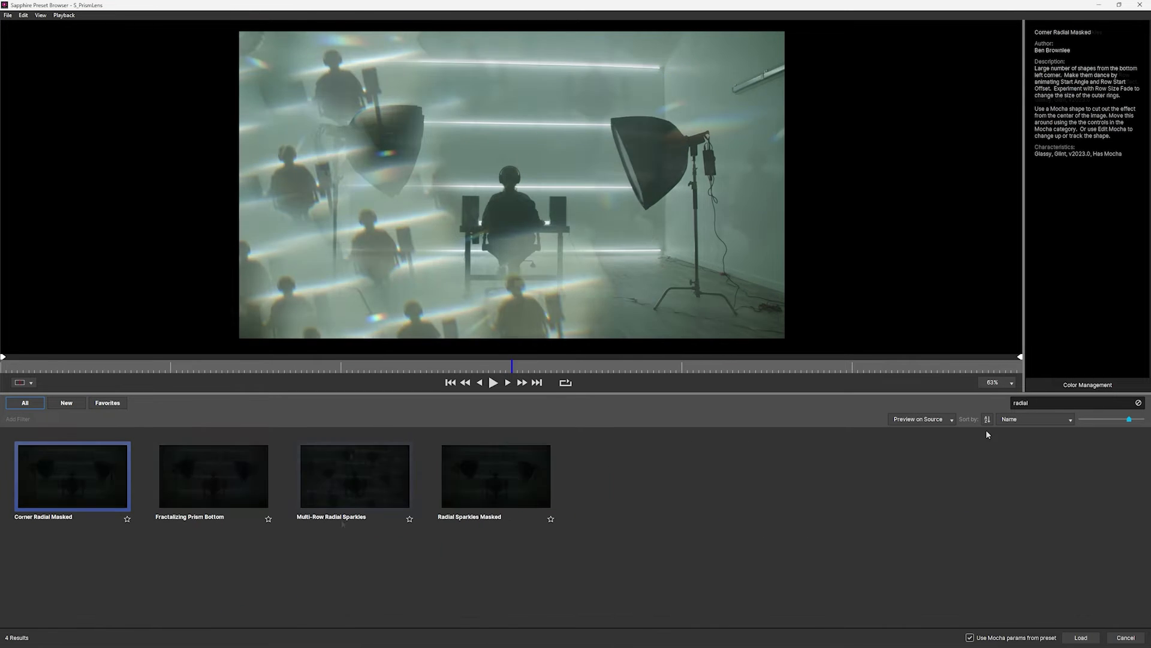
click(355, 477)
click(524, 478)
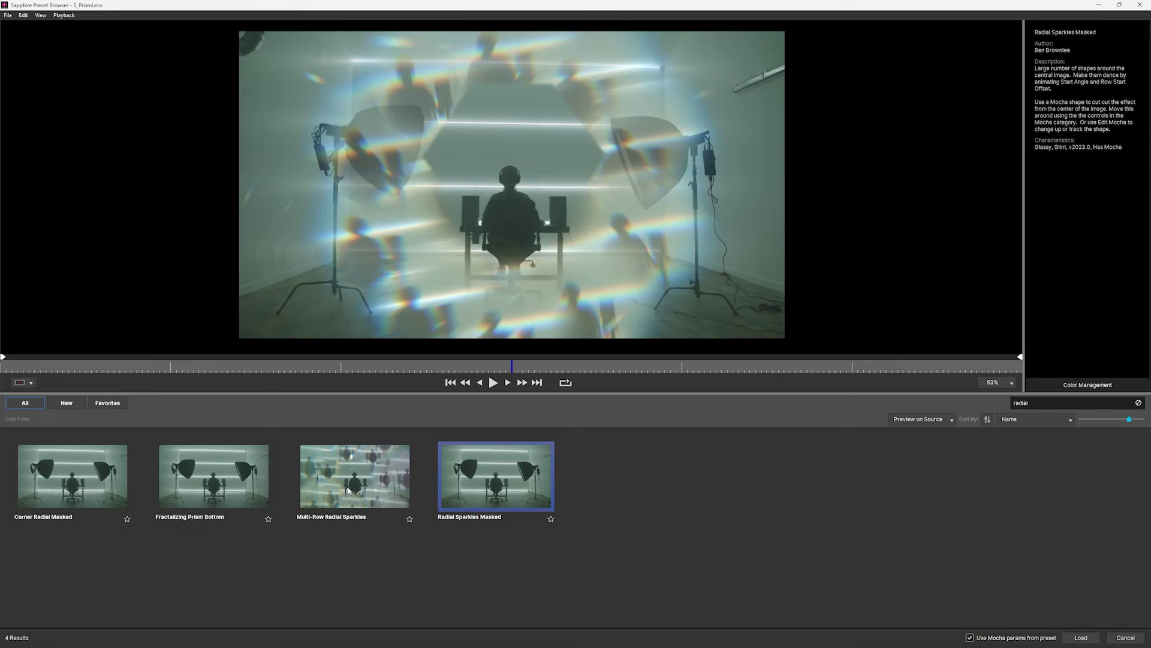
click(359, 480)
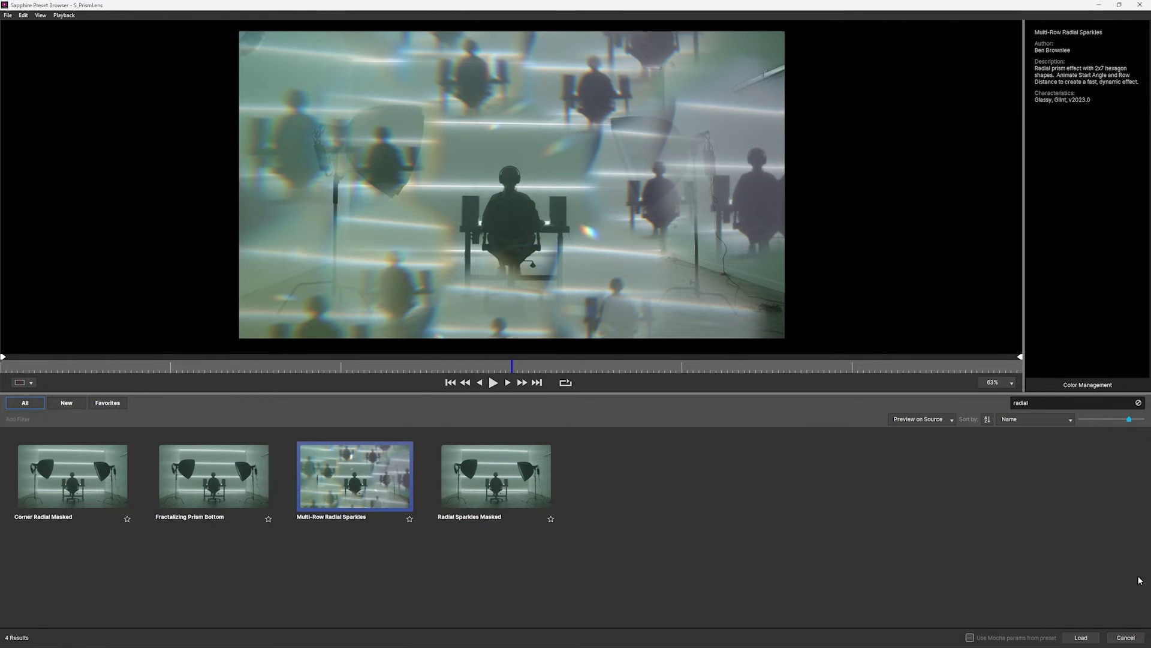
click(1081, 637)
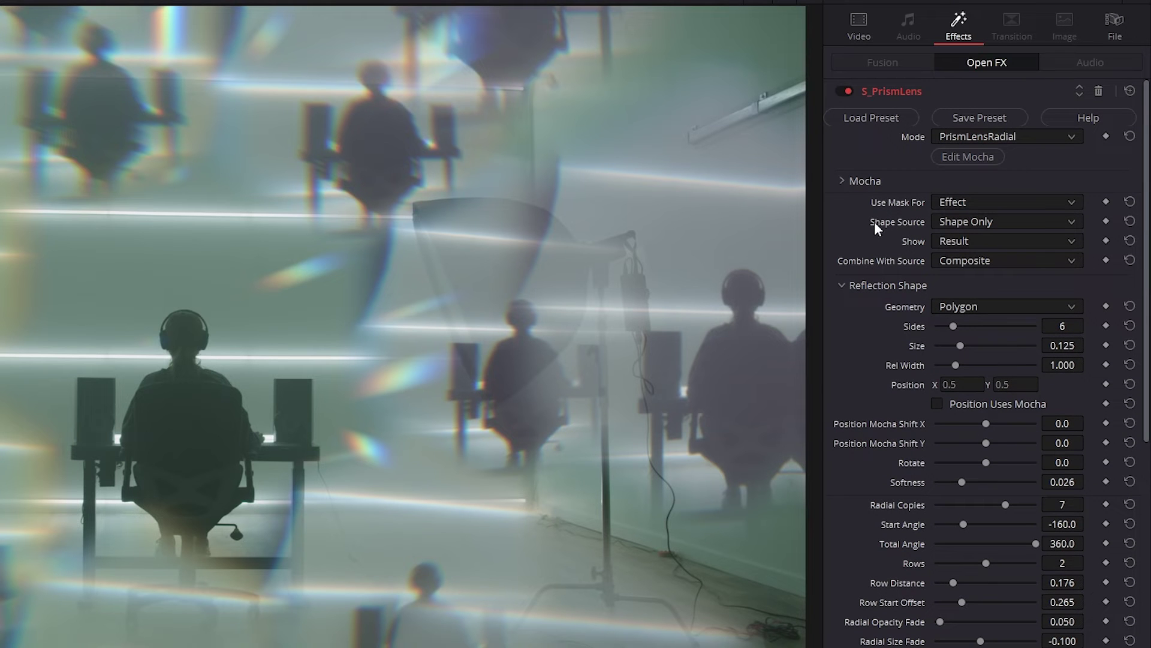
click(1071, 137)
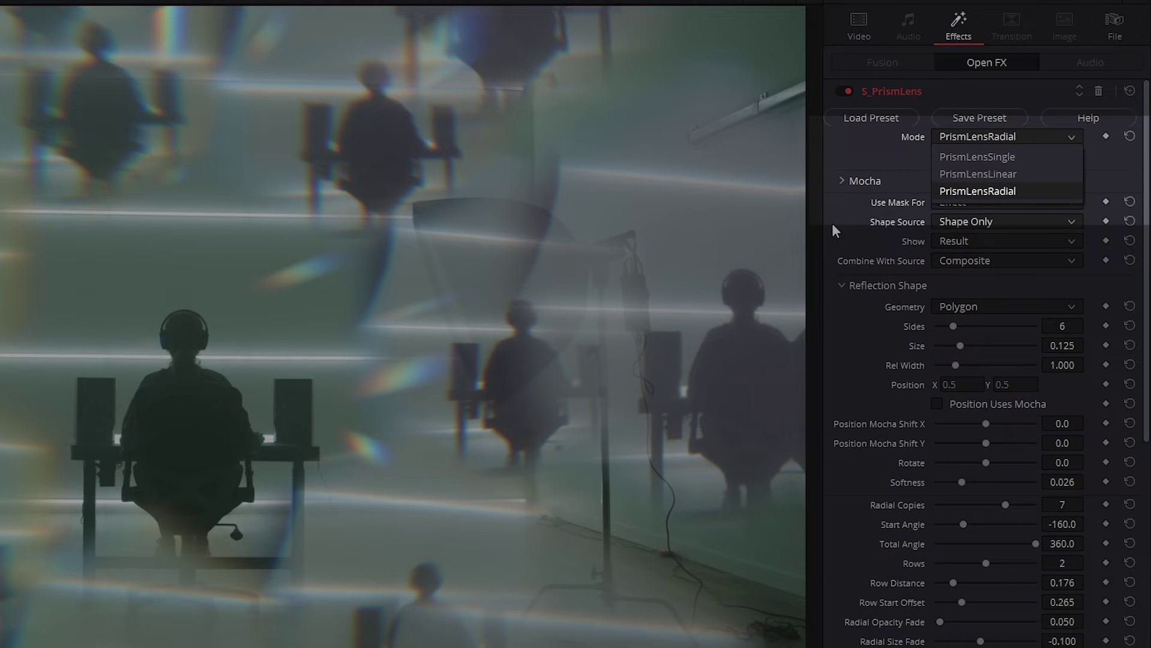
click(832, 223)
scroll(870, 348, down, 3)
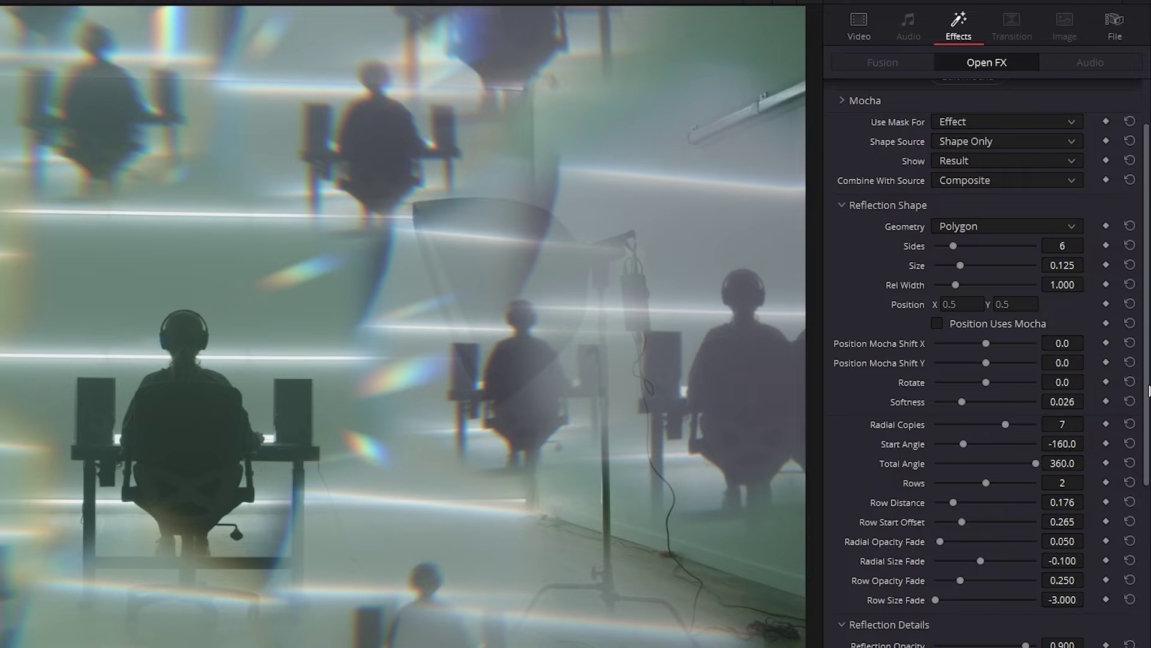
drag(1146, 390, 1146, 444)
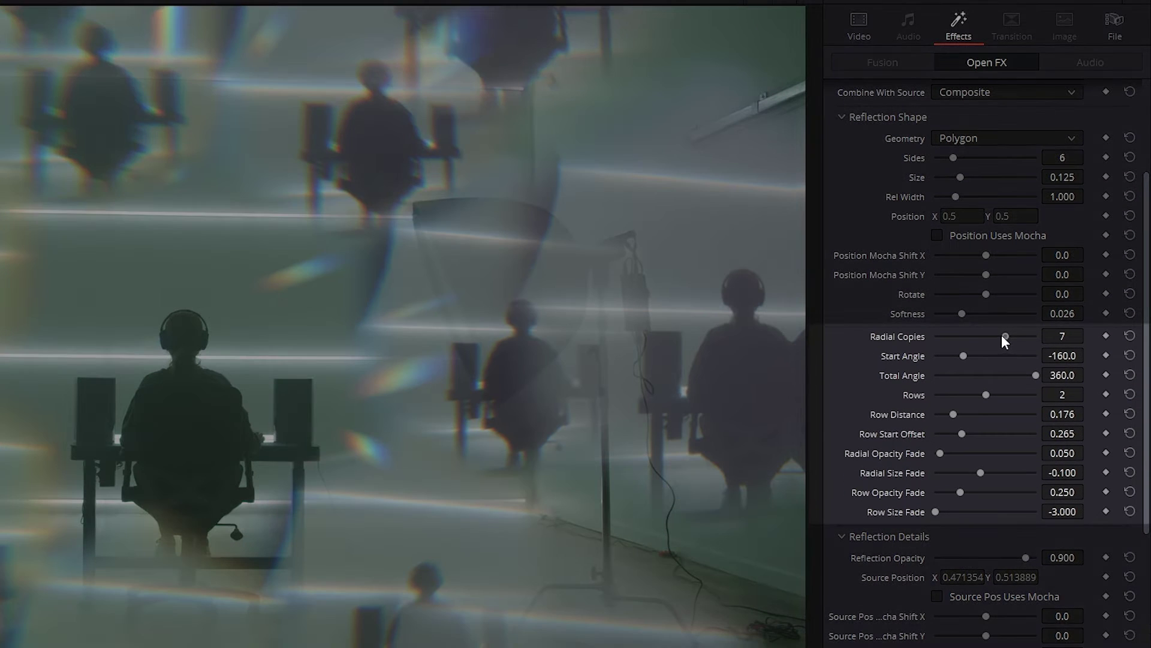
drag(1001, 334, 960, 334)
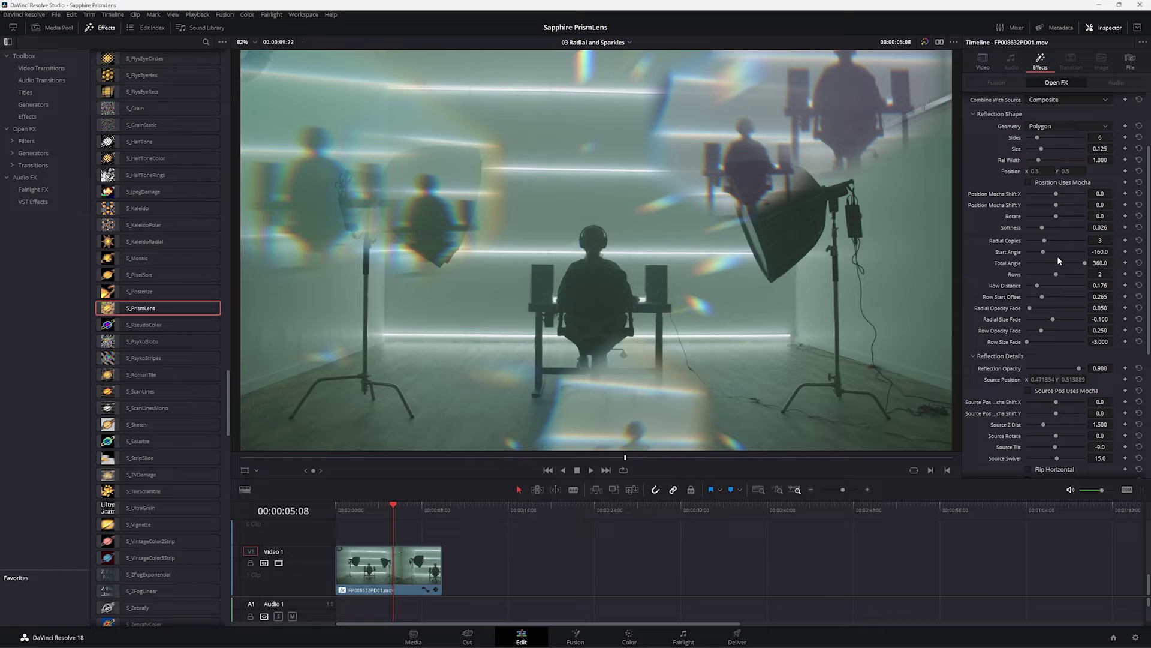
drag(1080, 262, 1041, 264)
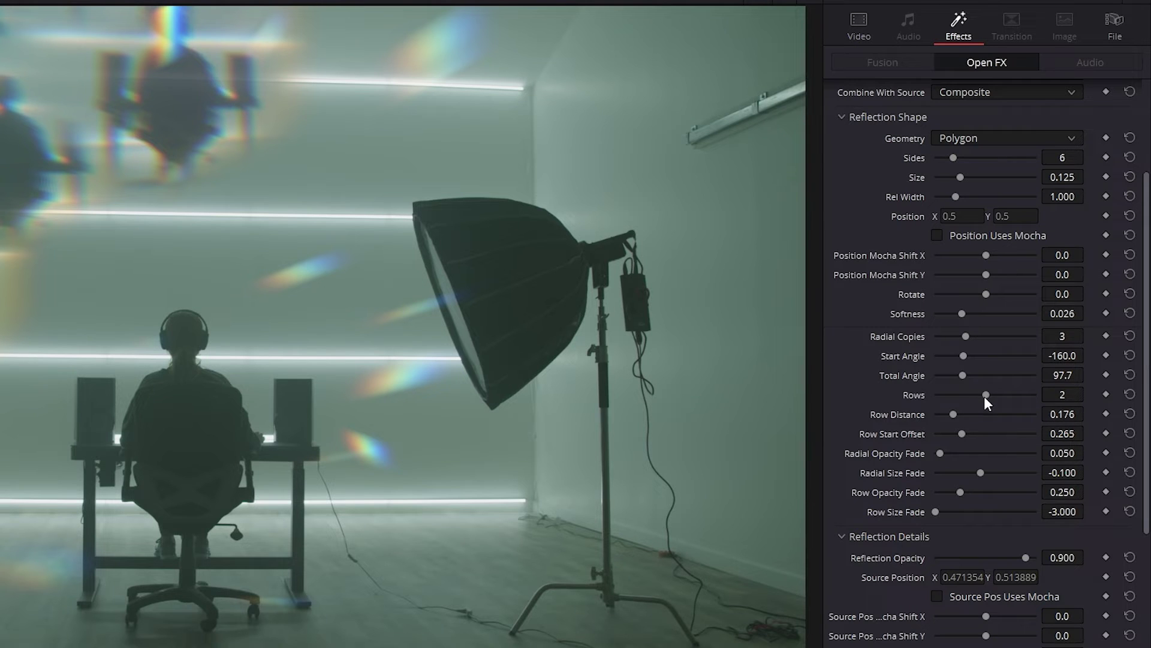
drag(985, 394, 922, 398)
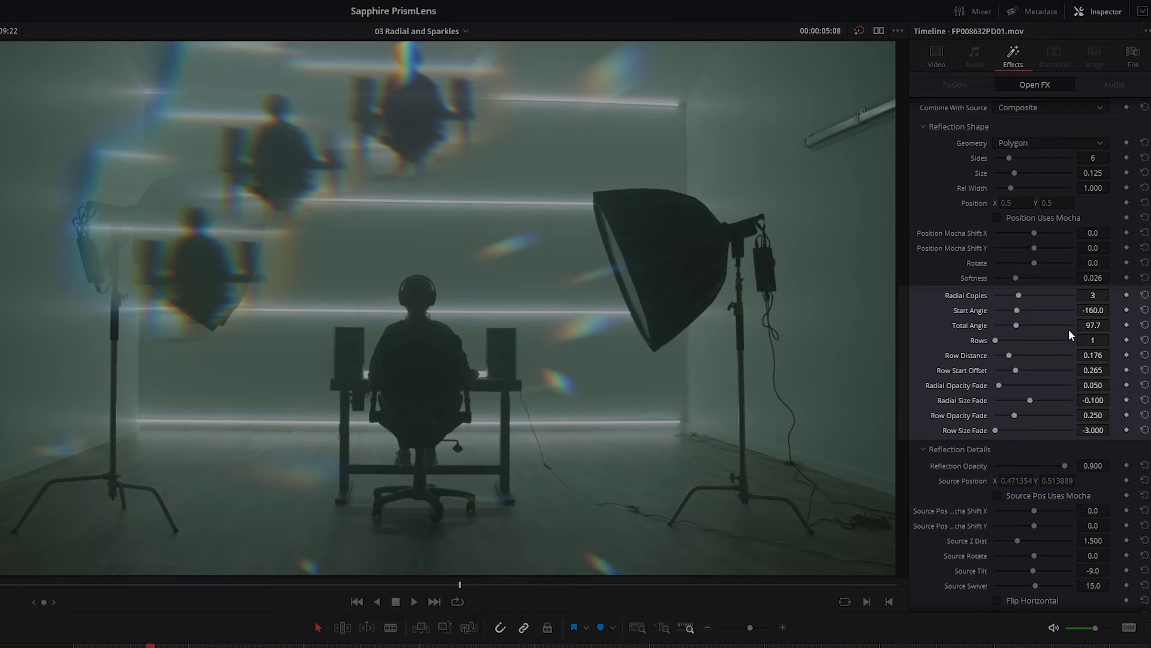
drag(1036, 340, 1084, 340)
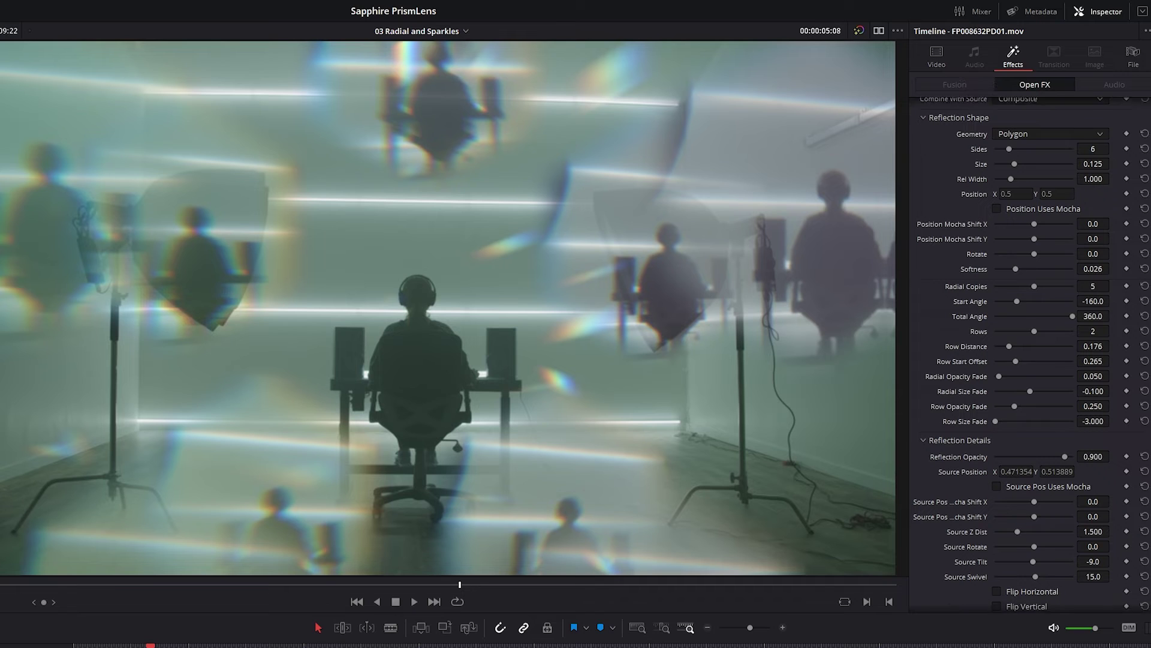
scroll(1017, 318, down, 2)
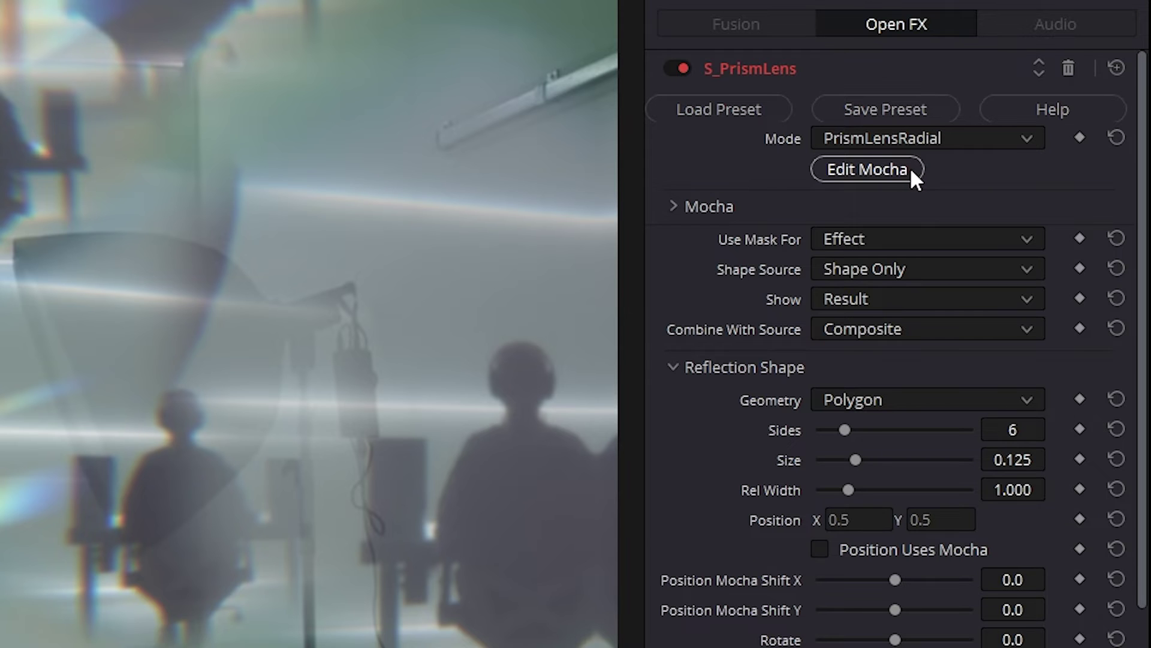
Step: Open the effect's trackers in Mocha, then disable and hide the LightsPivot tracker
click(894, 167)
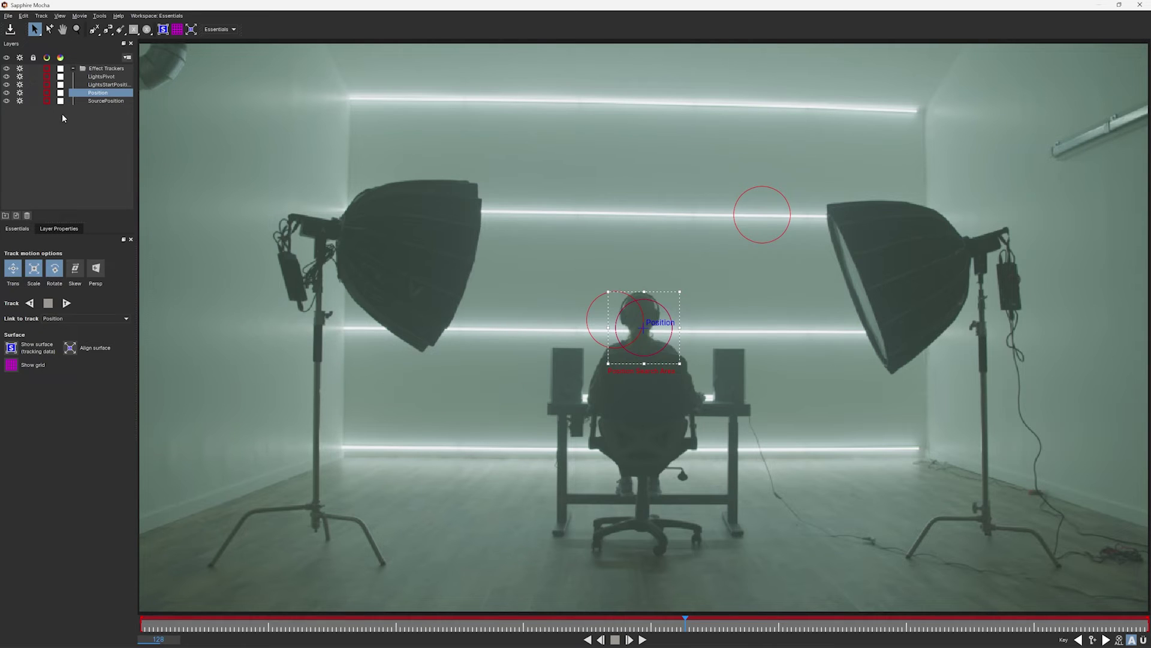
click(99, 77)
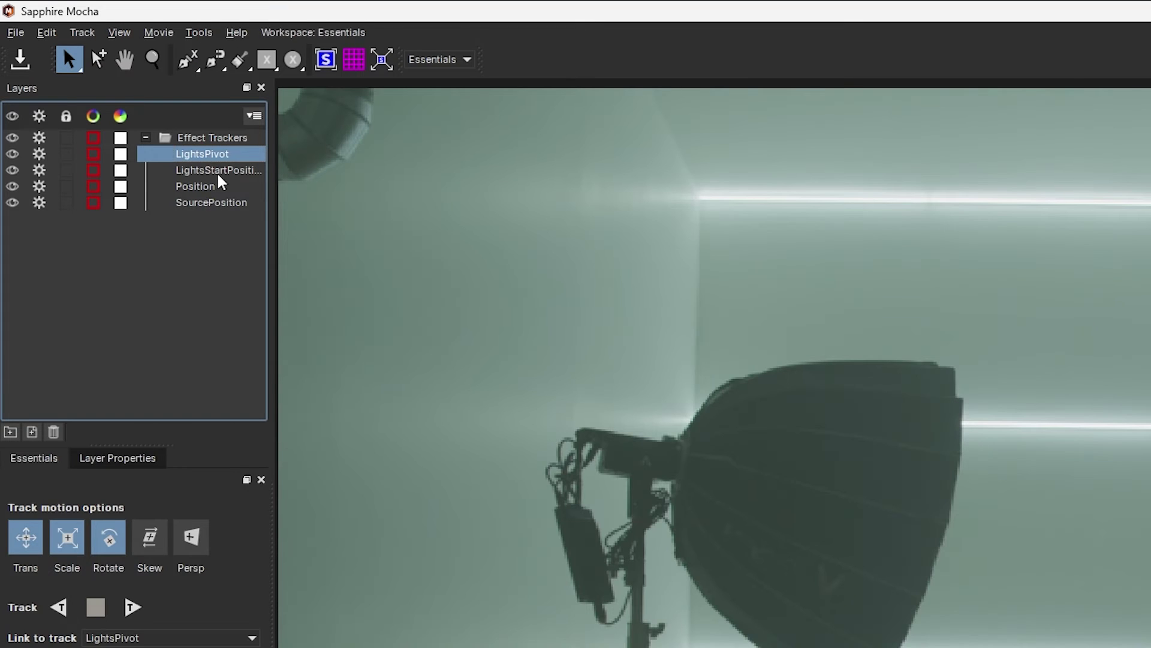
click(109, 86)
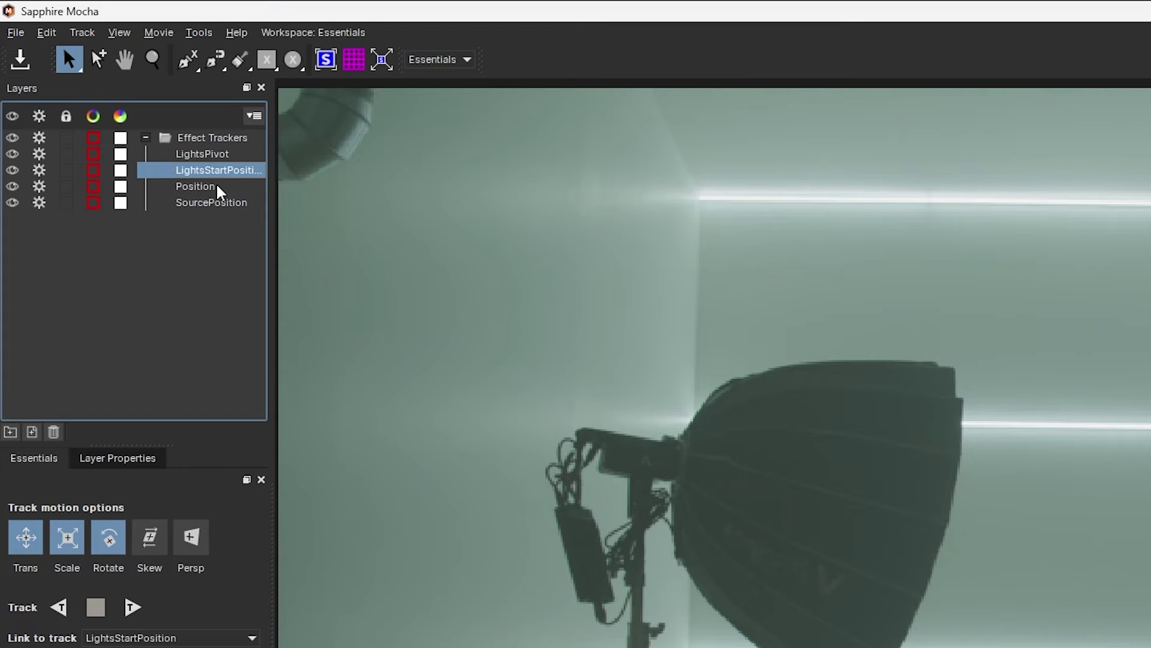
click(220, 189)
click(227, 204)
click(229, 152)
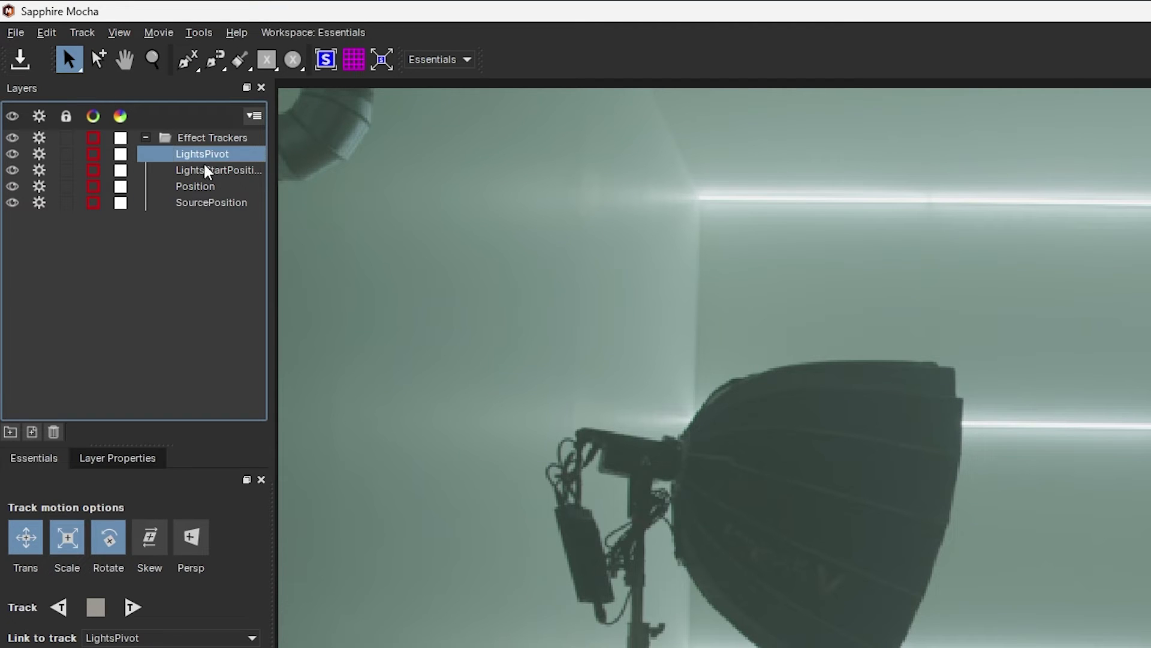
click(39, 155)
click(12, 155)
Step: Move LightsStartPosition's search area onto the top light tube's right end and shrink it tightly
click(216, 170)
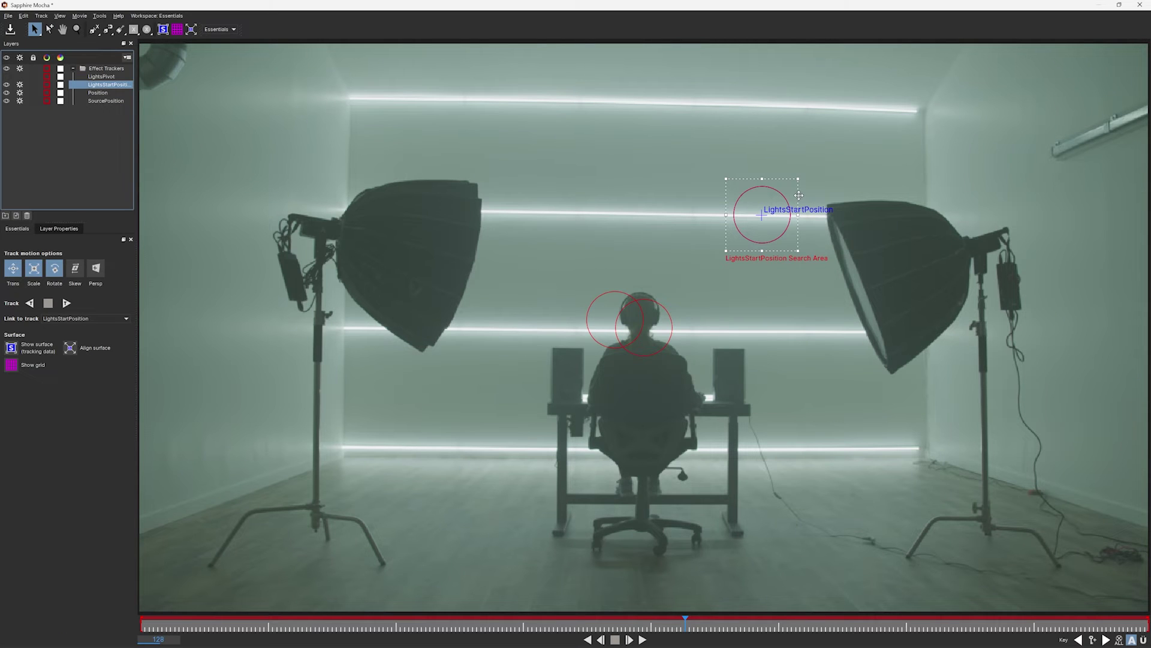
drag(798, 194, 952, 91)
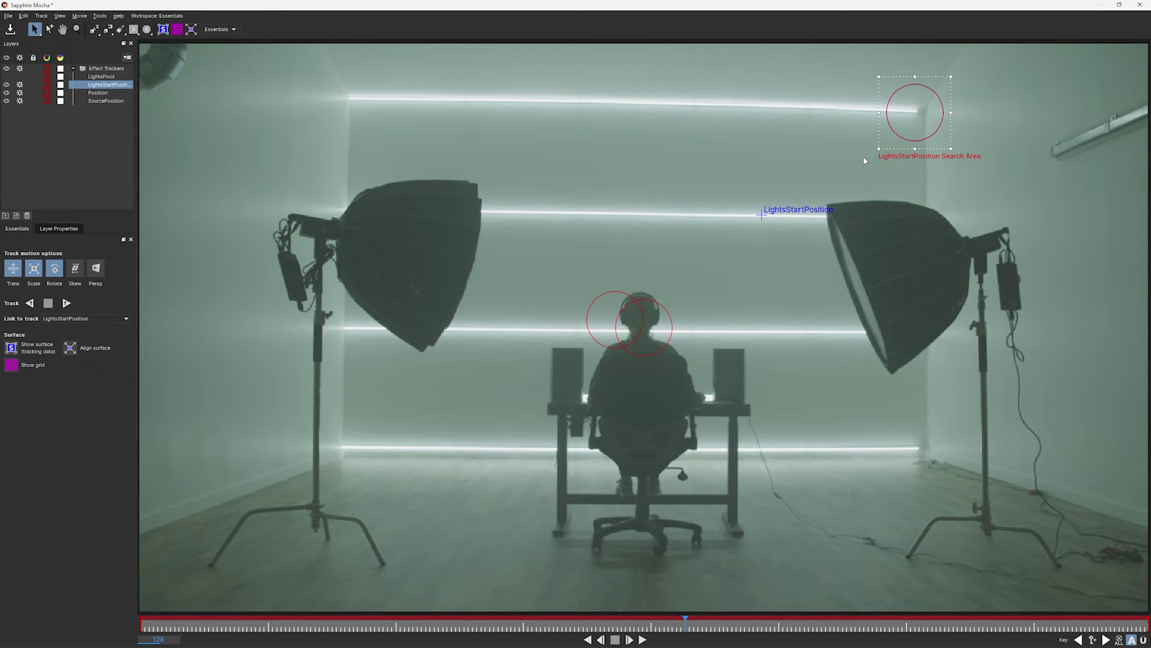
drag(879, 149, 898, 129)
drag(952, 76, 939, 91)
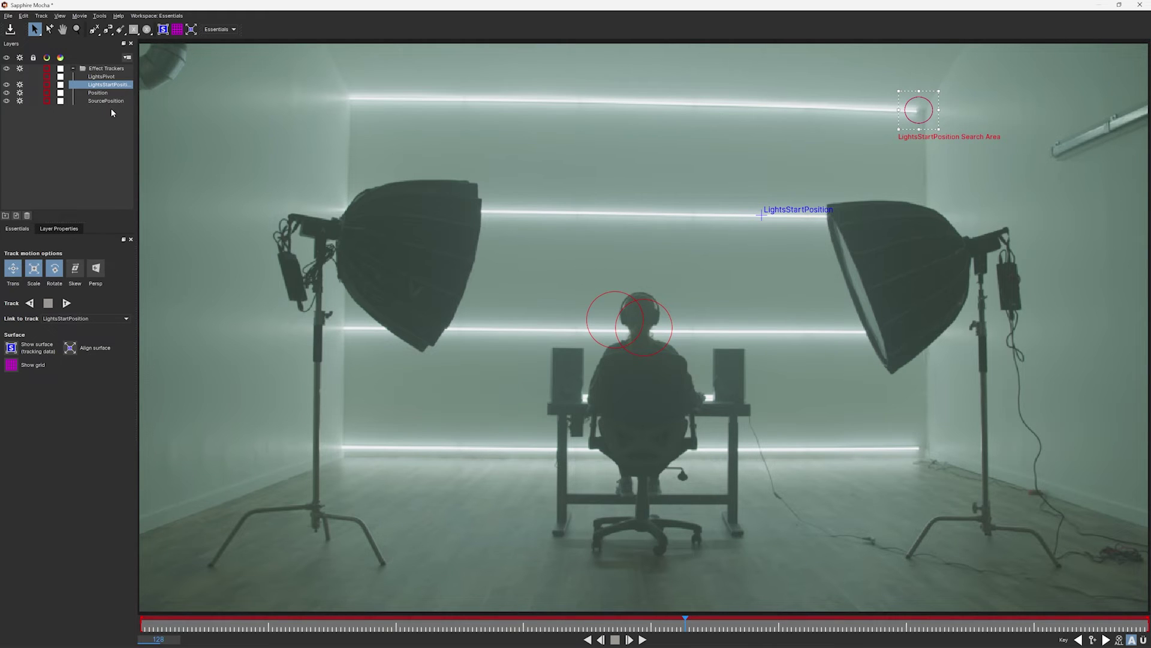
Step: Nudge the Position tracker's search area on the head and hide SourcePosition
click(99, 93)
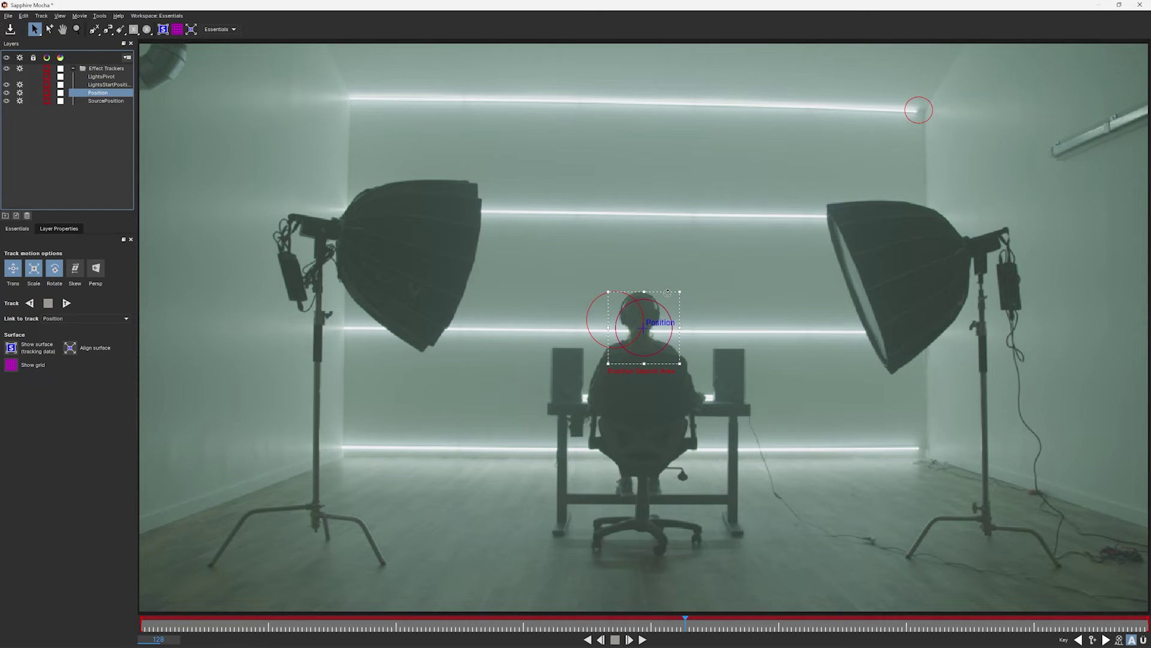
drag(658, 291, 654, 282)
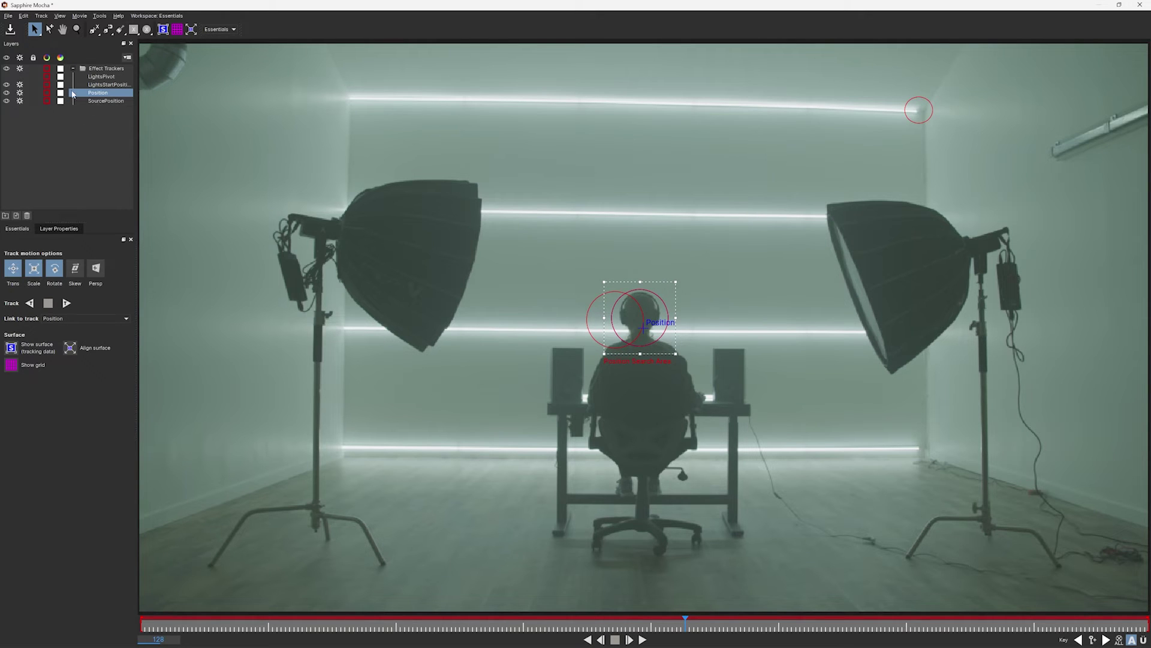
click(6, 100)
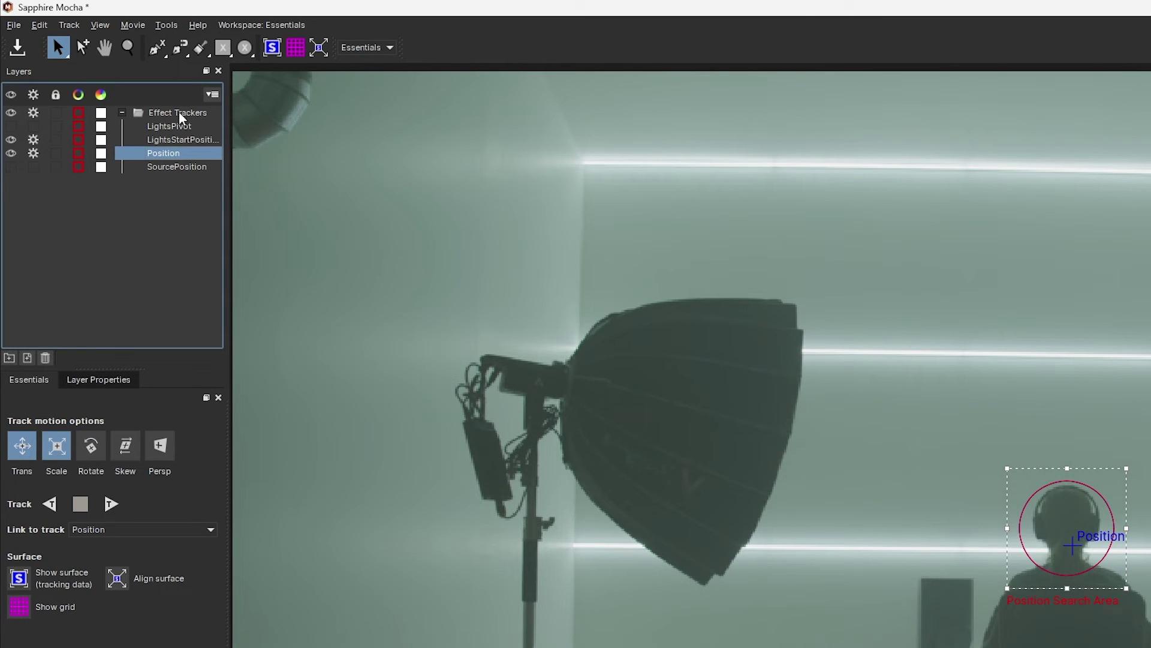
Step: Track LightsStartPosition backwards and forwards through the whole shot, then review the motion
click(172, 140)
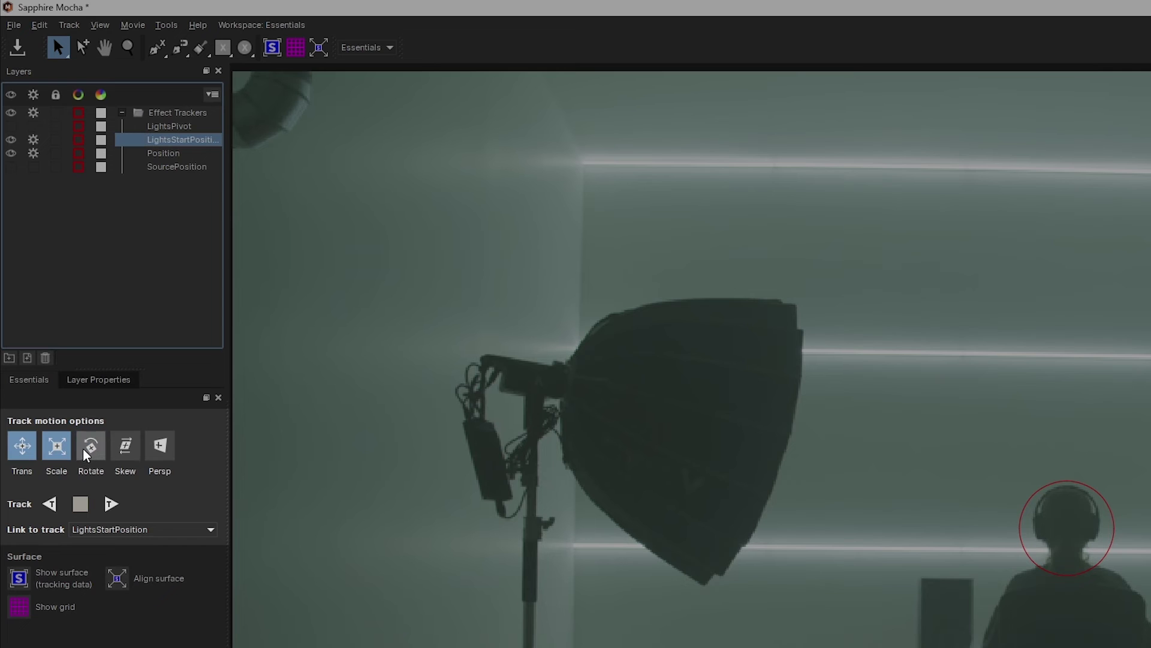
click(50, 503)
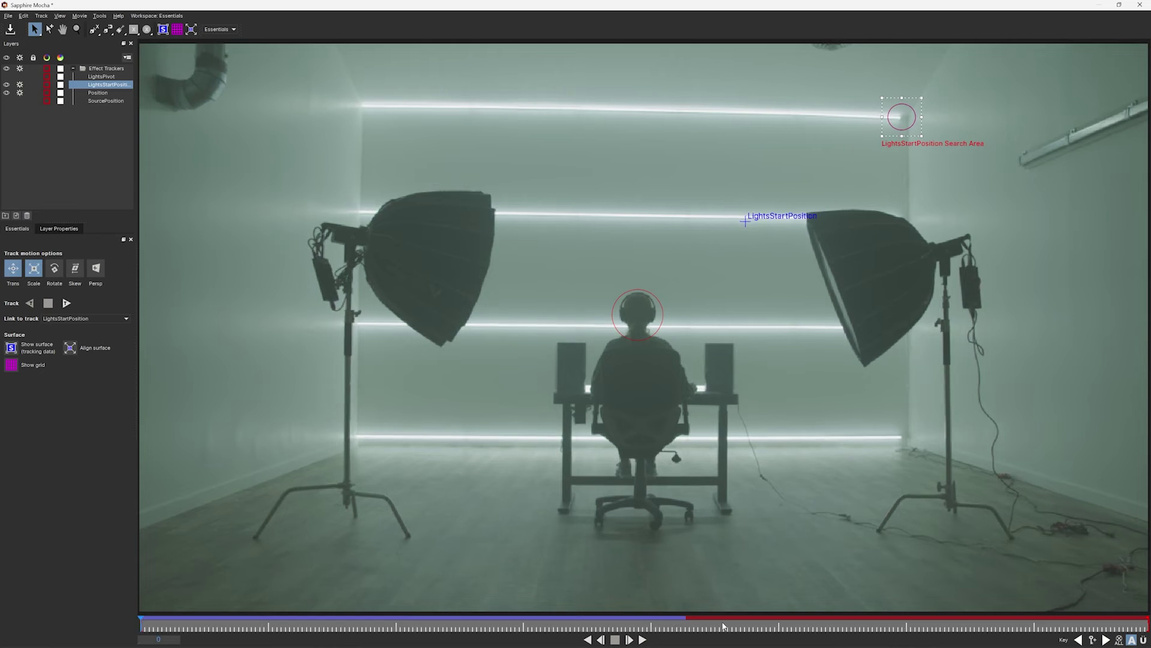
click(66, 303)
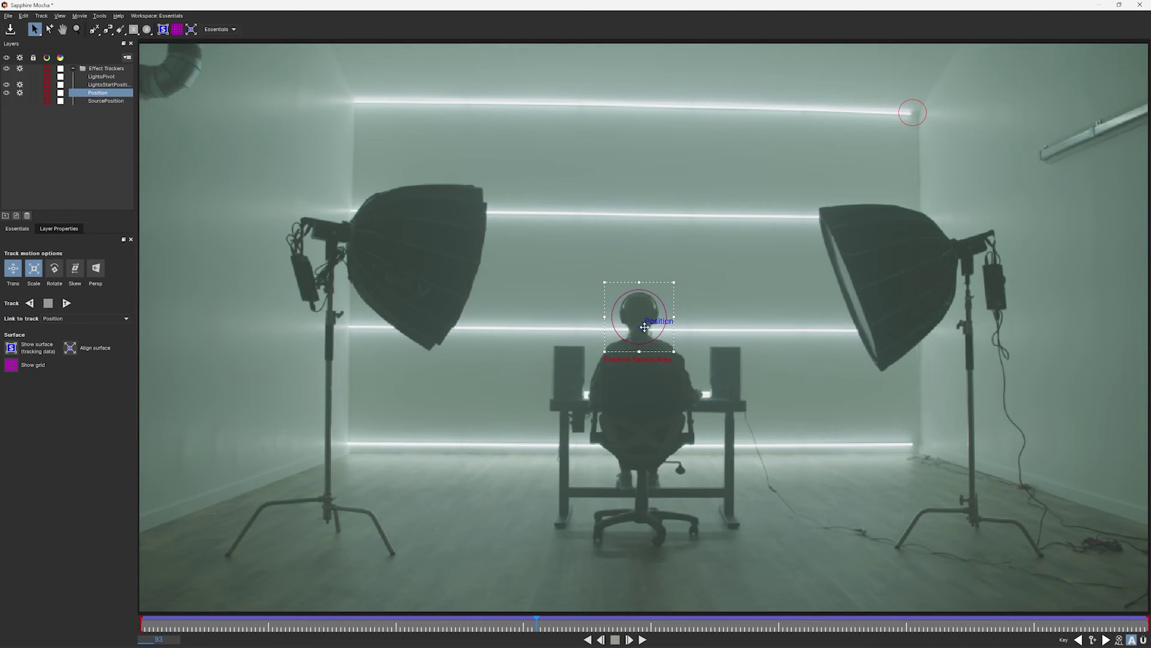
mouse_move(643, 327)
mouse_down()
mouse_move(601, 226)
mouse_move(638, 268)
mouse_move(642, 320)
mouse_up()
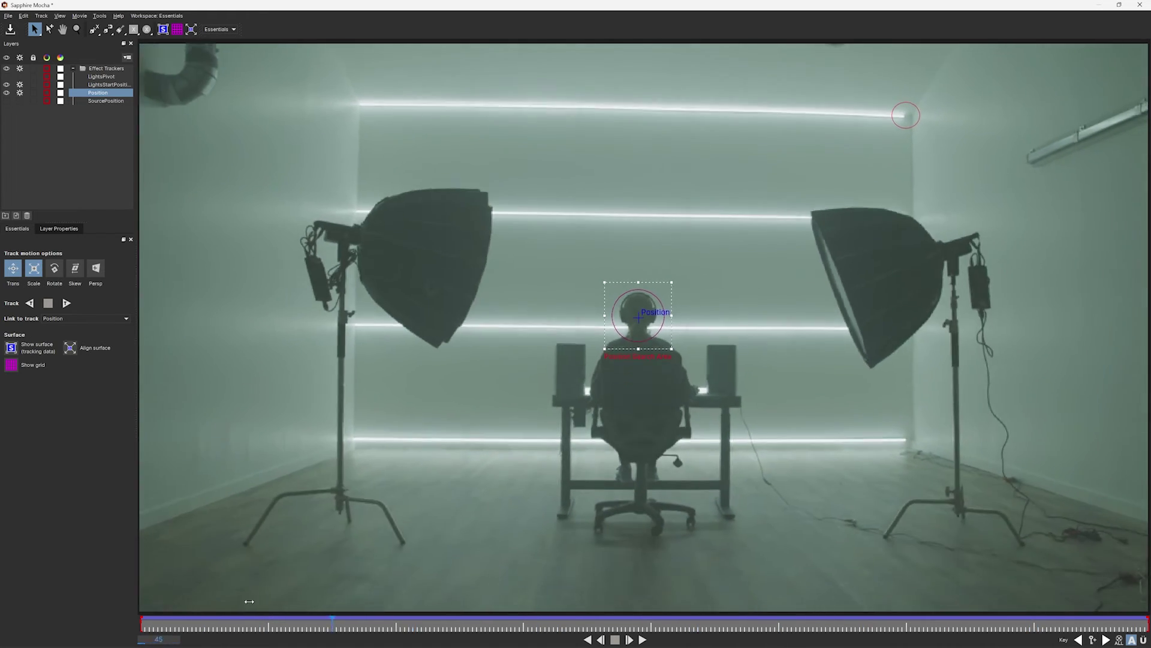
Step: Save the Mocha tracking data and exit Mocha back to Resolve
key(ctrl+s)
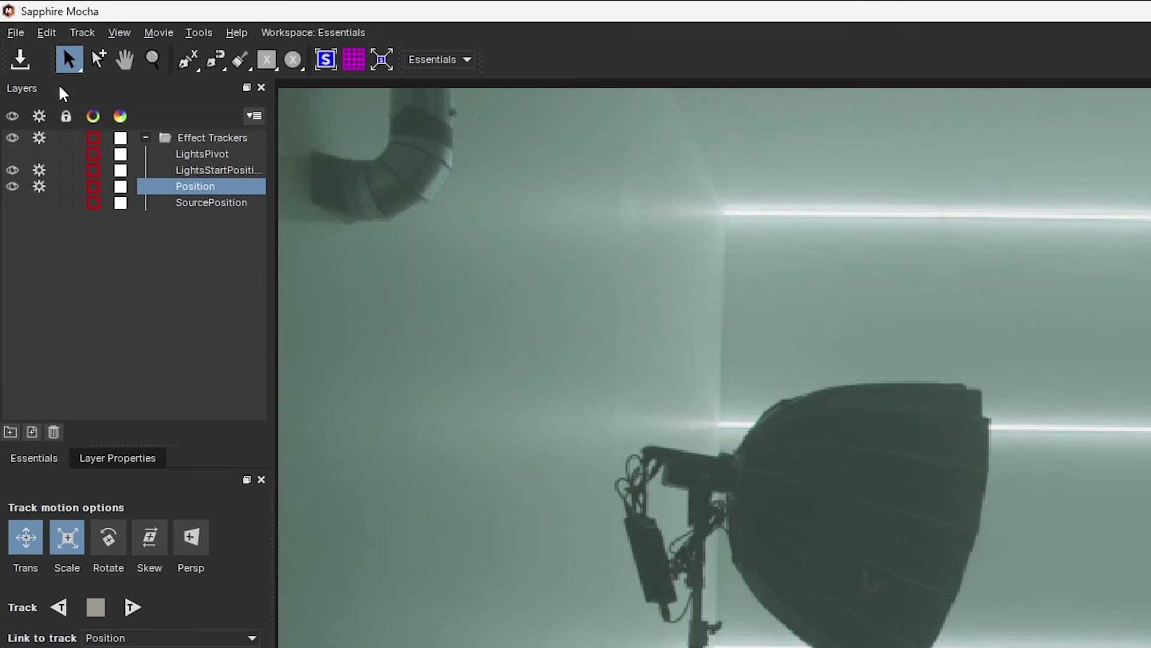
click(10, 30)
click(82, 234)
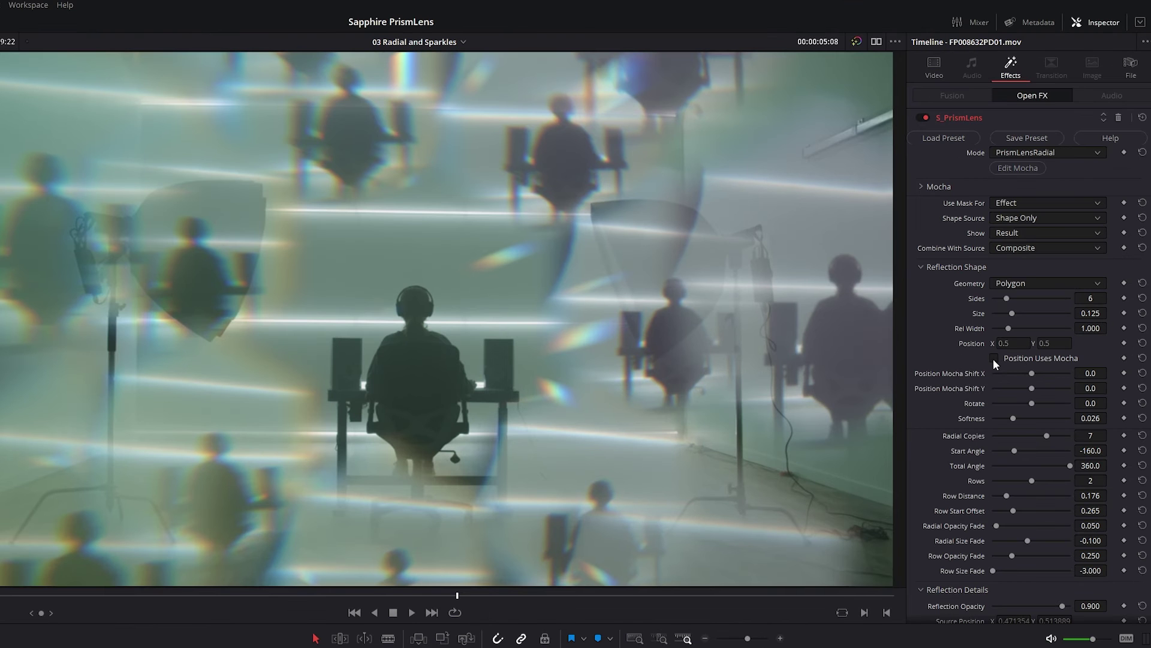
Step: Enable Position Uses Mocha, then in the Lights section enable Lights Pos Uses Mocha
click(1028, 280)
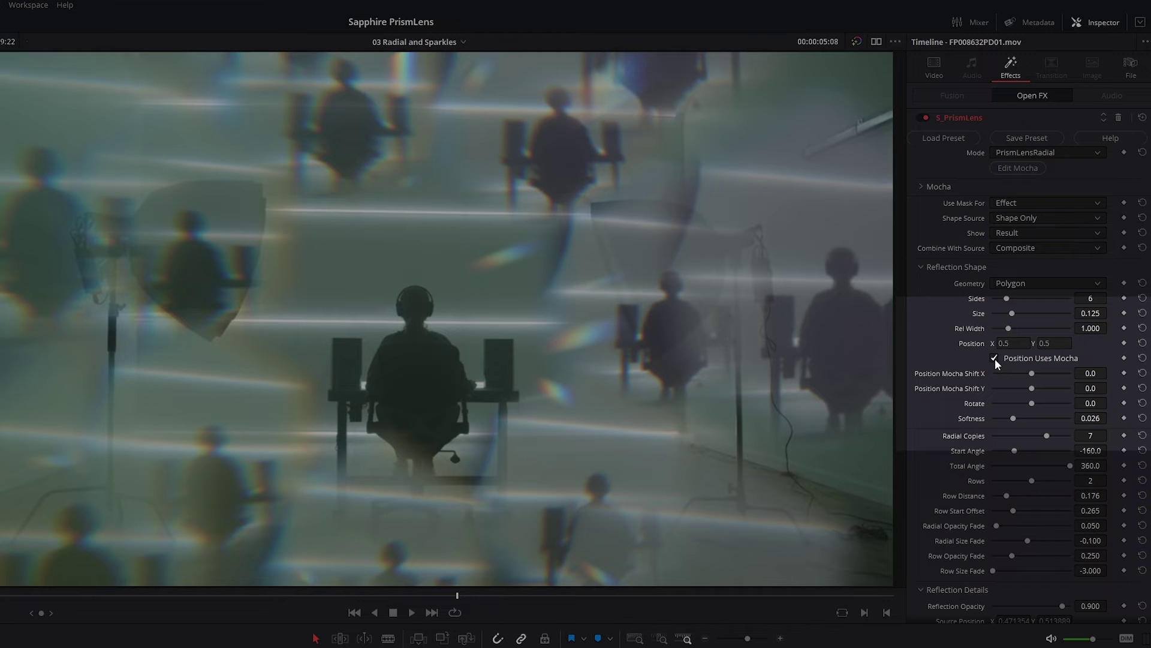
scroll(1028, 360, down, 6)
scroll(928, 480, down, 1)
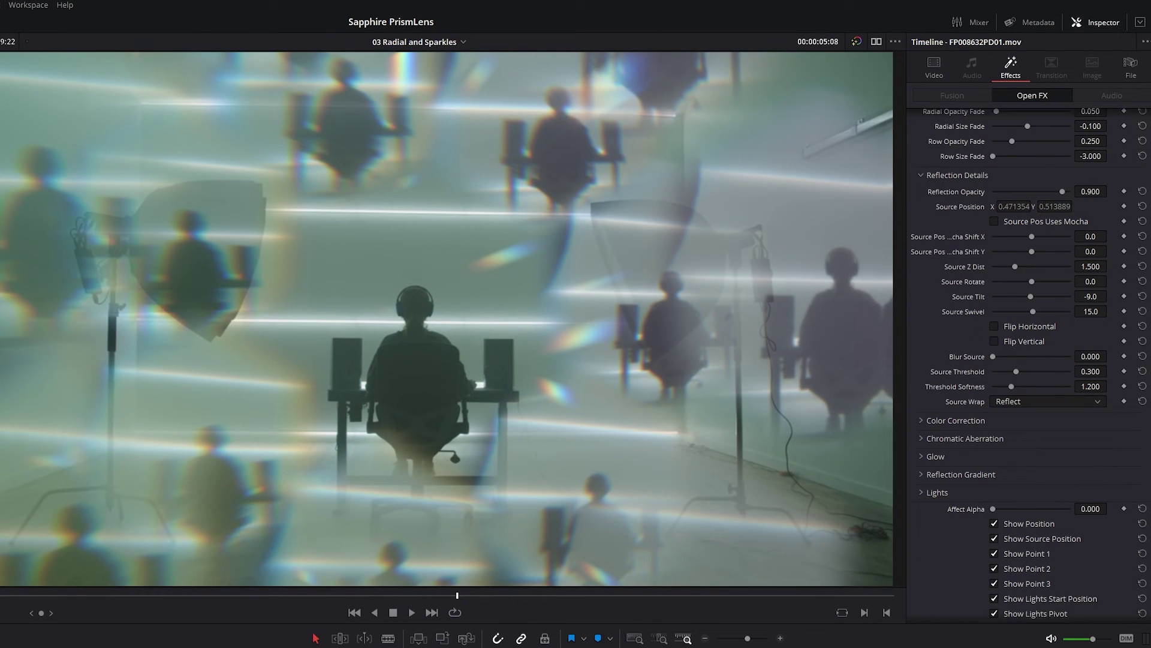
click(922, 487)
scroll(922, 491, down, 2)
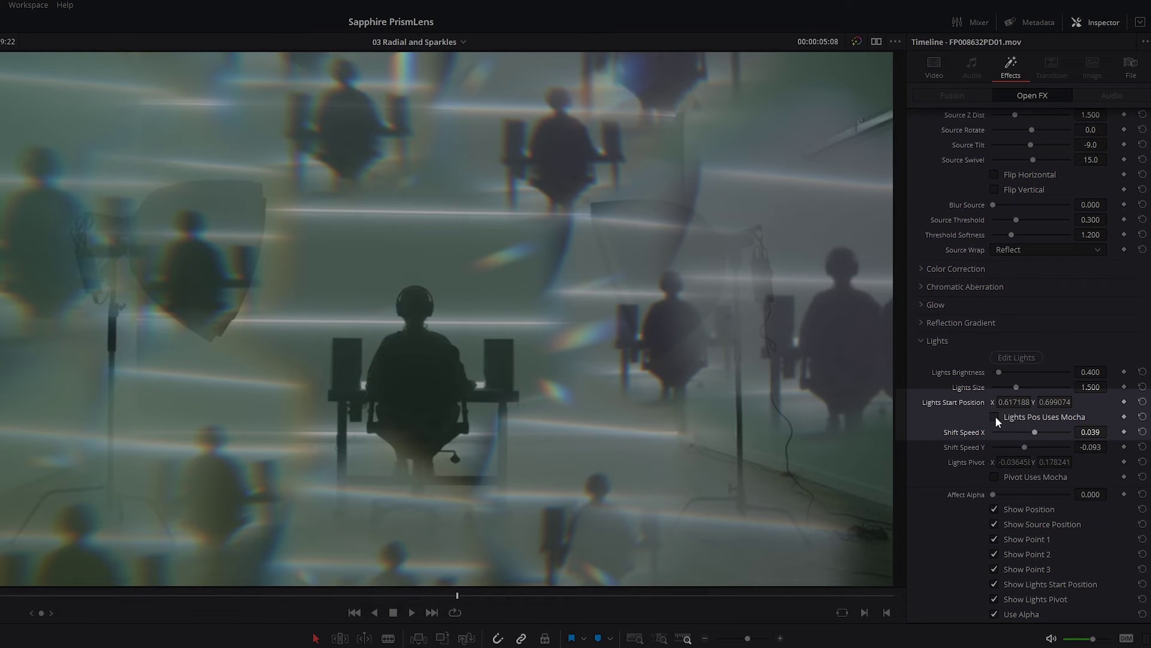
click(995, 416)
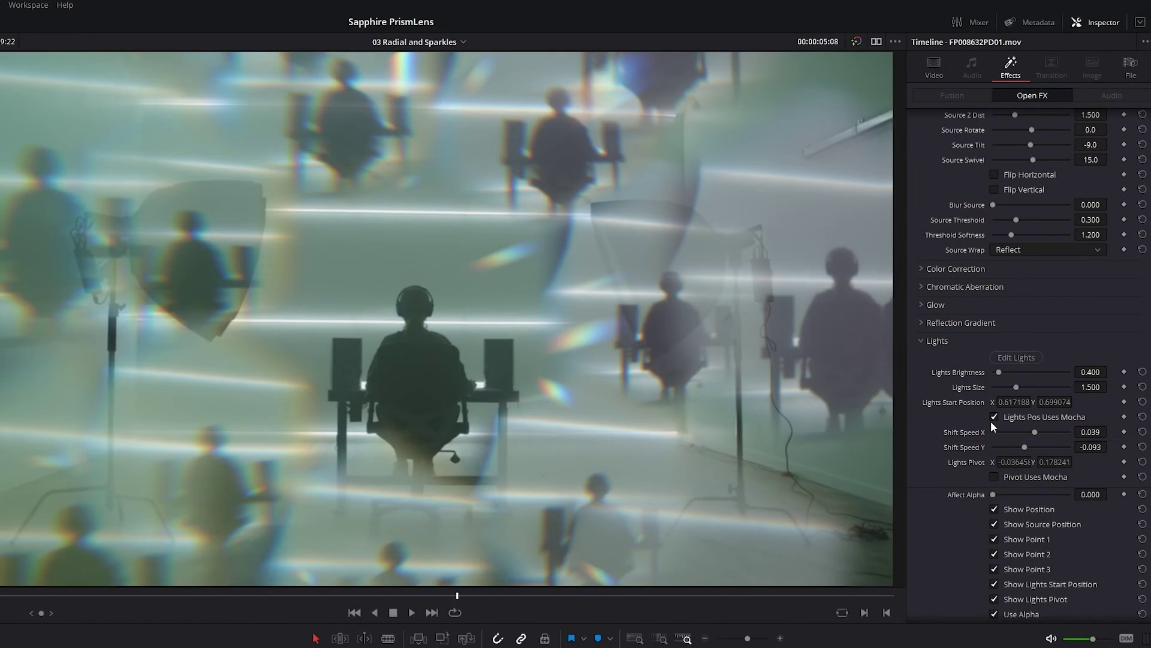
scroll(990, 421, up, 10)
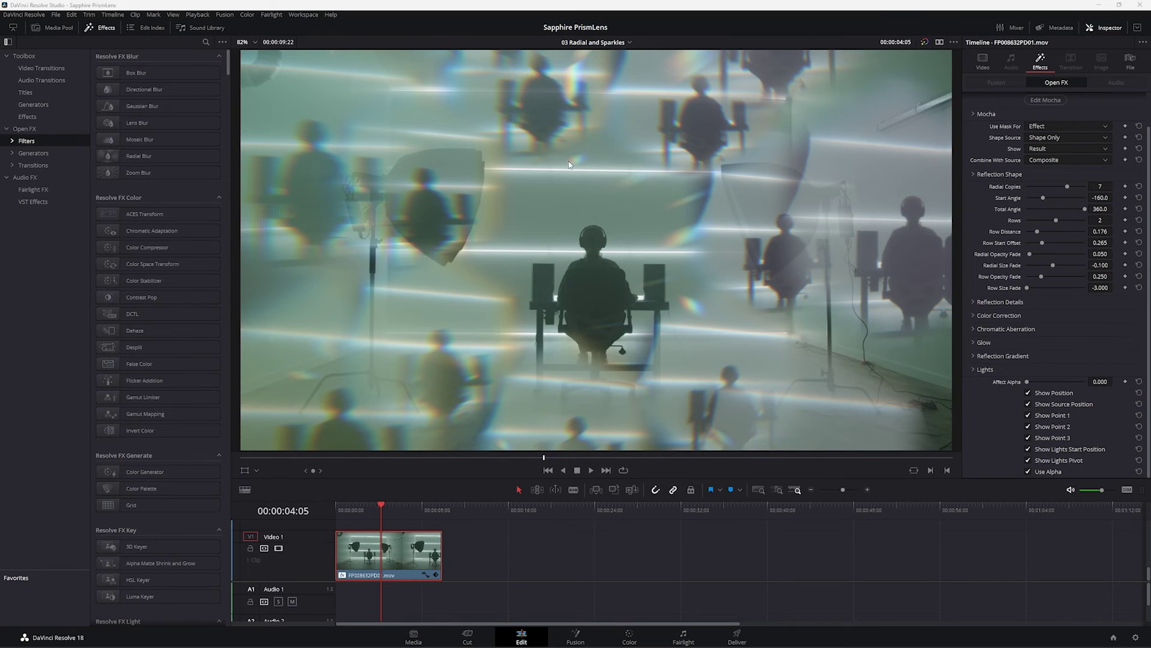
Step: Adjust Lights brightness, drop Size to 0.387 then set 2.250, and play back to preview
click(976, 369)
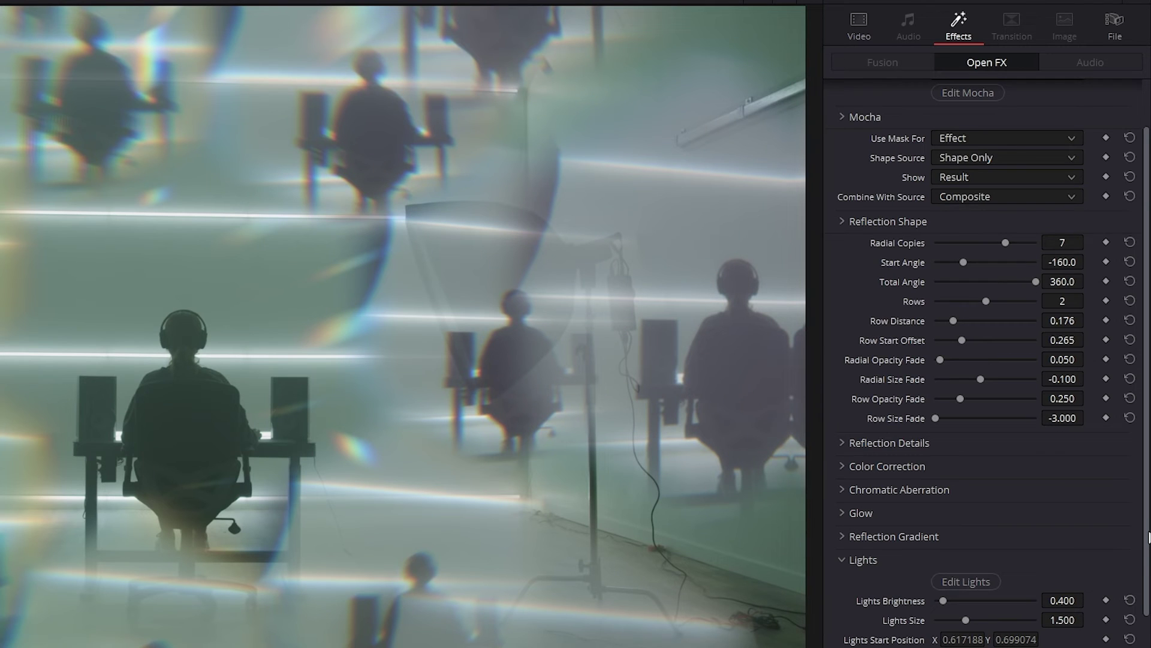
scroll(1136, 393, down, 4)
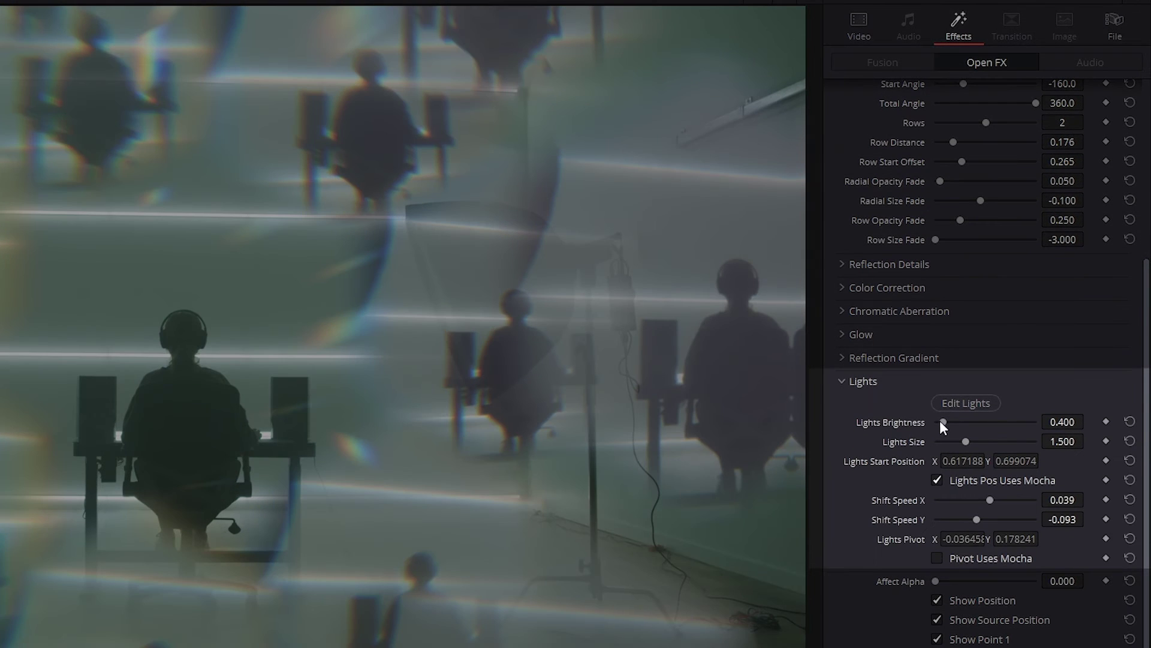
mouse_move(942, 422)
mouse_down()
mouse_move(1043, 415)
mouse_move(970, 423)
mouse_move(1005, 440)
mouse_move(983, 446)
mouse_move(996, 441)
mouse_up()
click(969, 421)
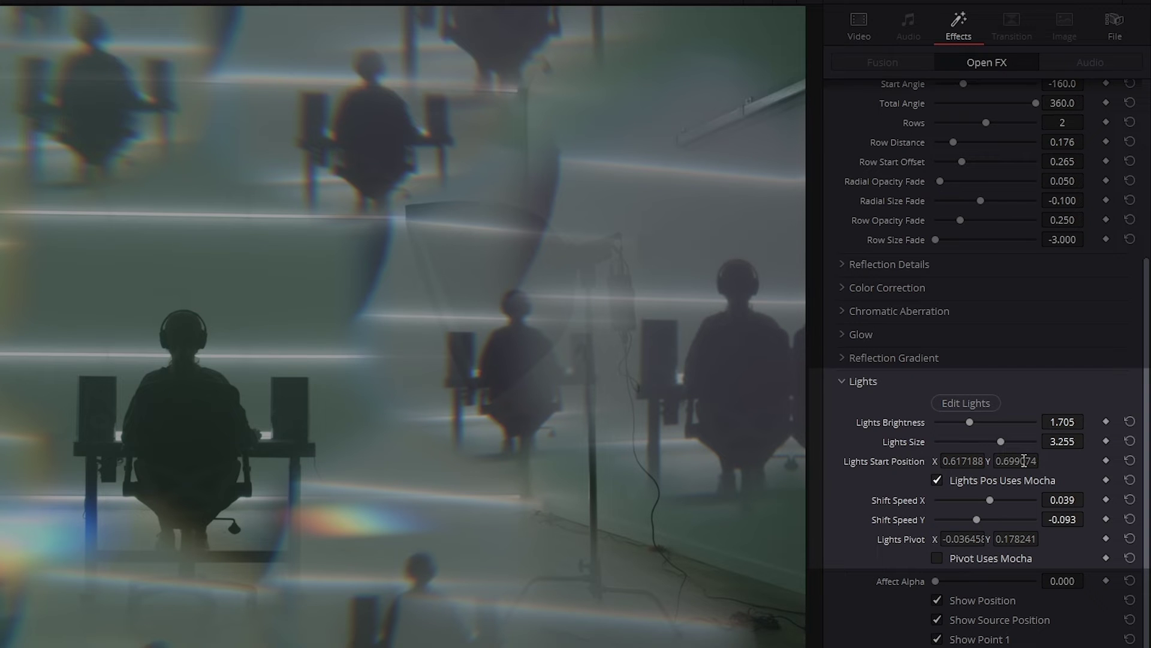
drag(1000, 442, 943, 441)
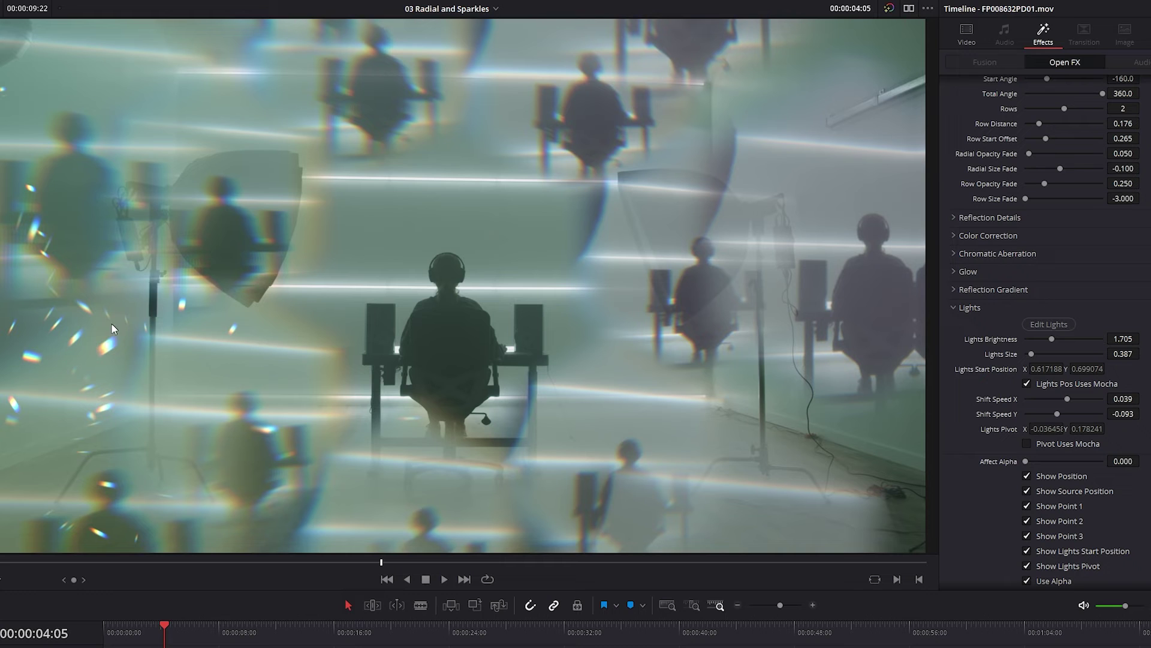
double_click(1032, 354)
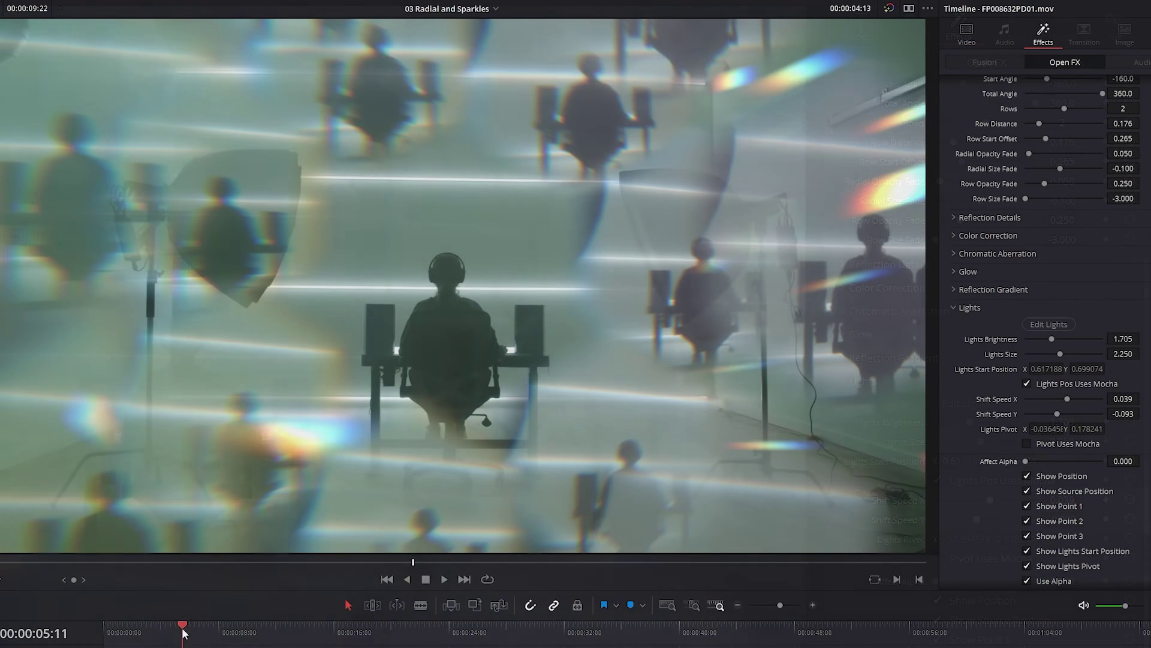
drag(180, 627, 161, 633)
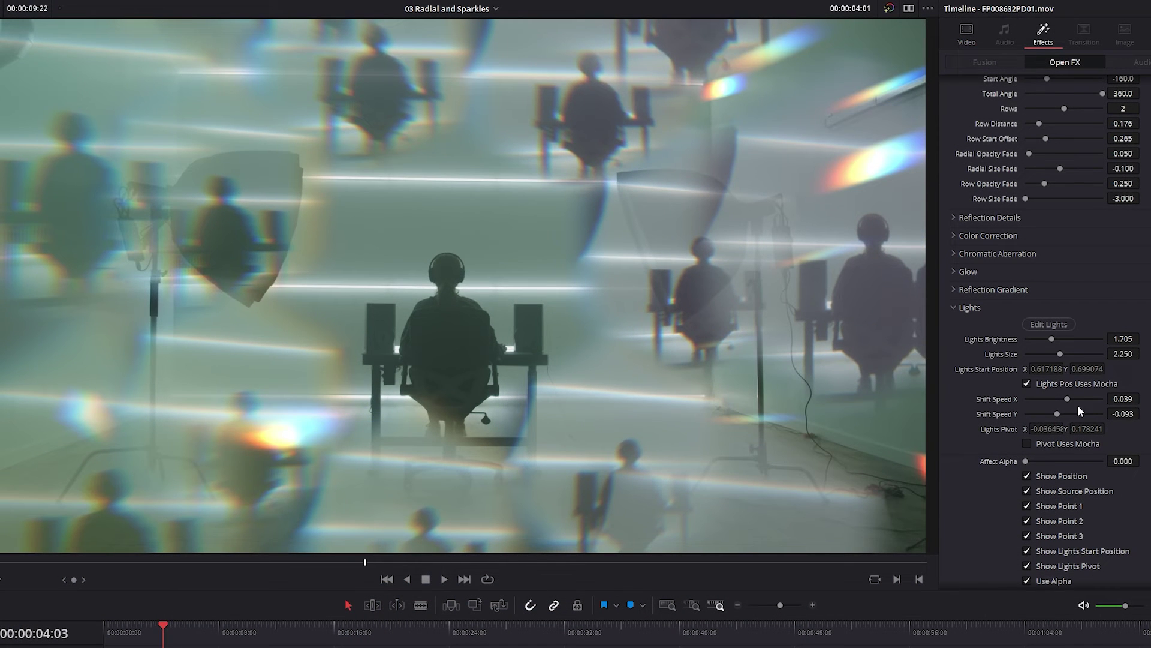
key(space)
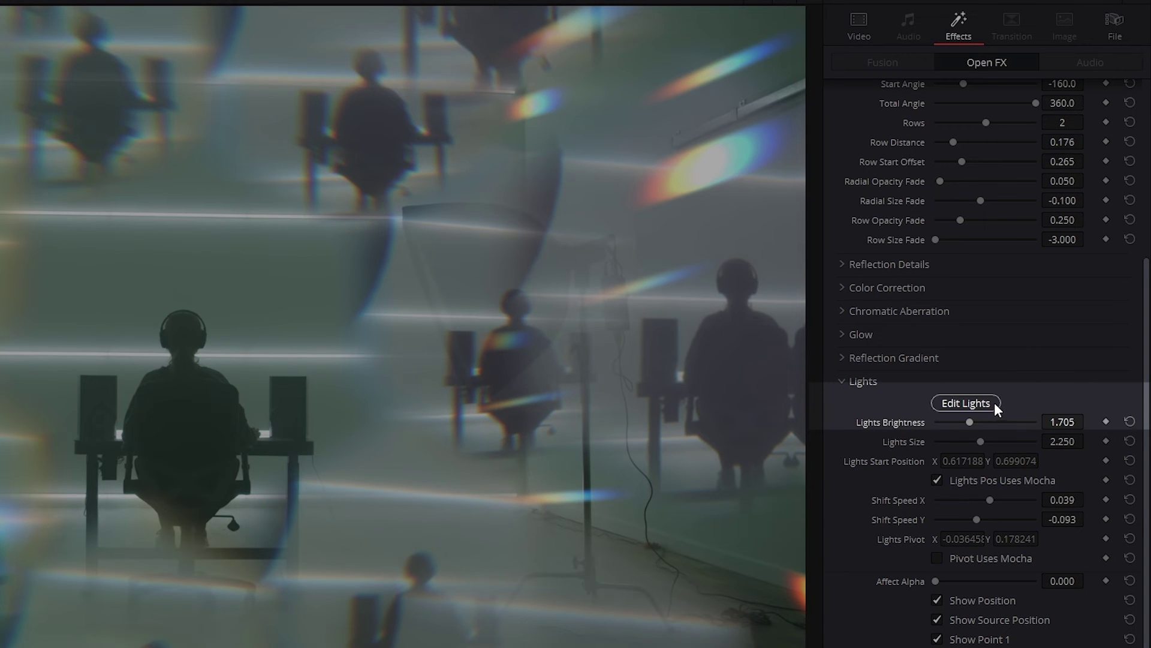
Step: Open the lights in Flare Designer and hide Chroma Ring elements 2 through 7
click(992, 402)
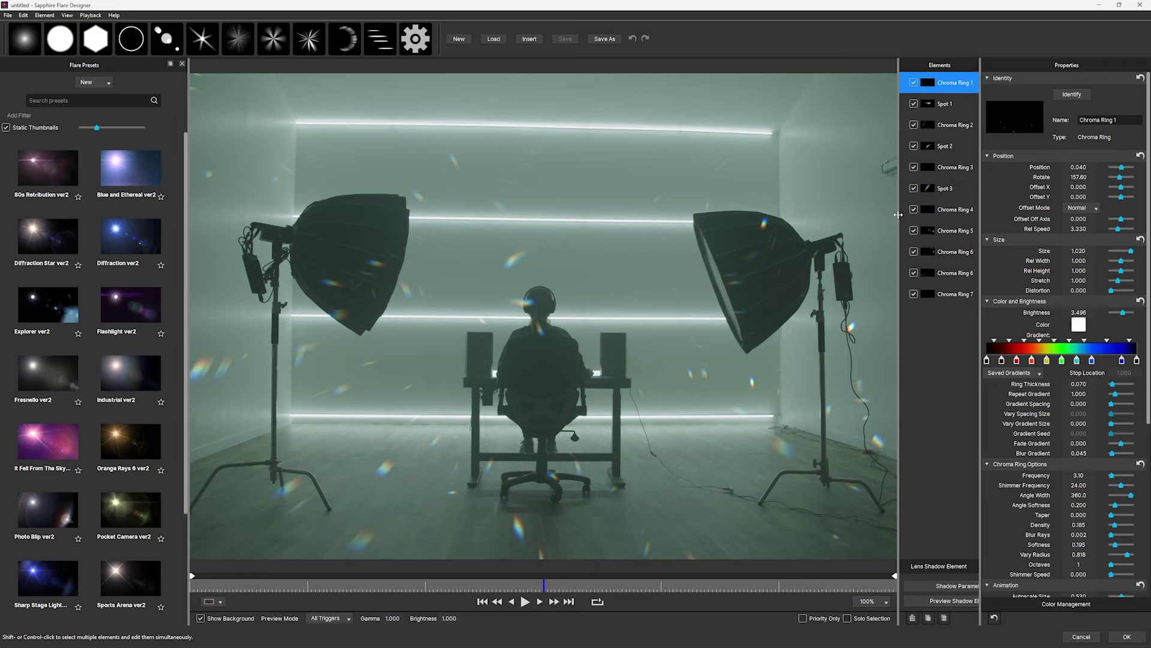
drag(899, 297, 871, 296)
click(885, 294)
click(885, 273)
click(885, 252)
click(885, 231)
click(885, 210)
click(886, 167)
click(886, 125)
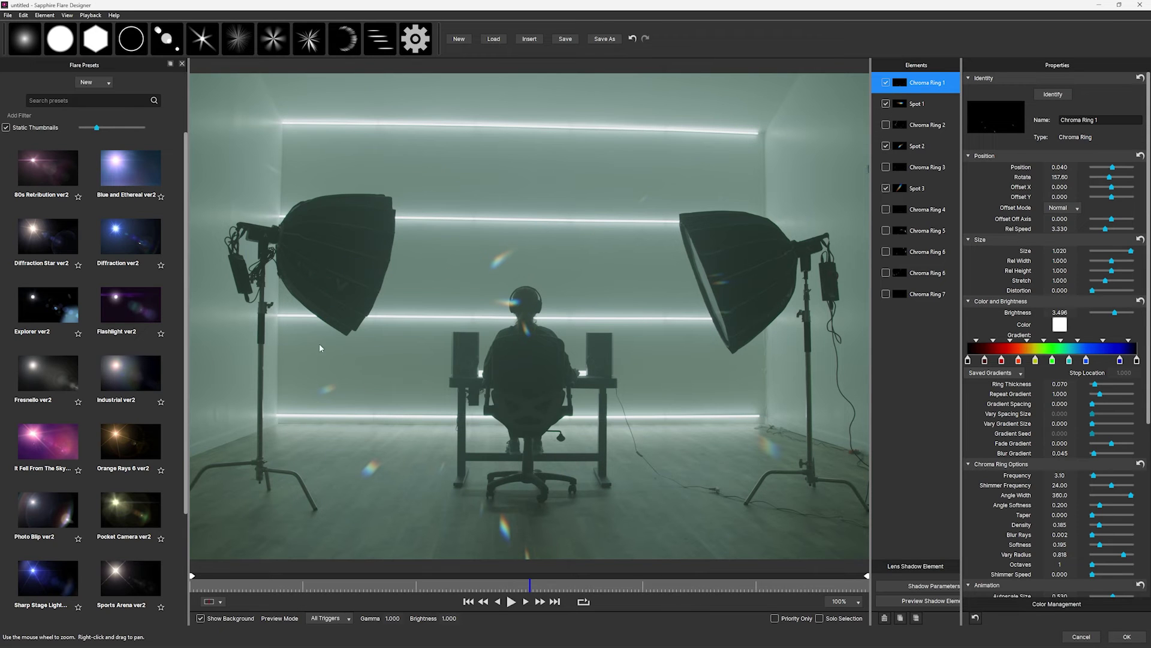
Step: Drag the flare source across the preview and search Flare Presets for 'prism'
mouse_move(311, 349)
mouse_down()
mouse_move(259, 311)
mouse_move(387, 283)
mouse_move(568, 521)
mouse_move(236, 480)
mouse_up()
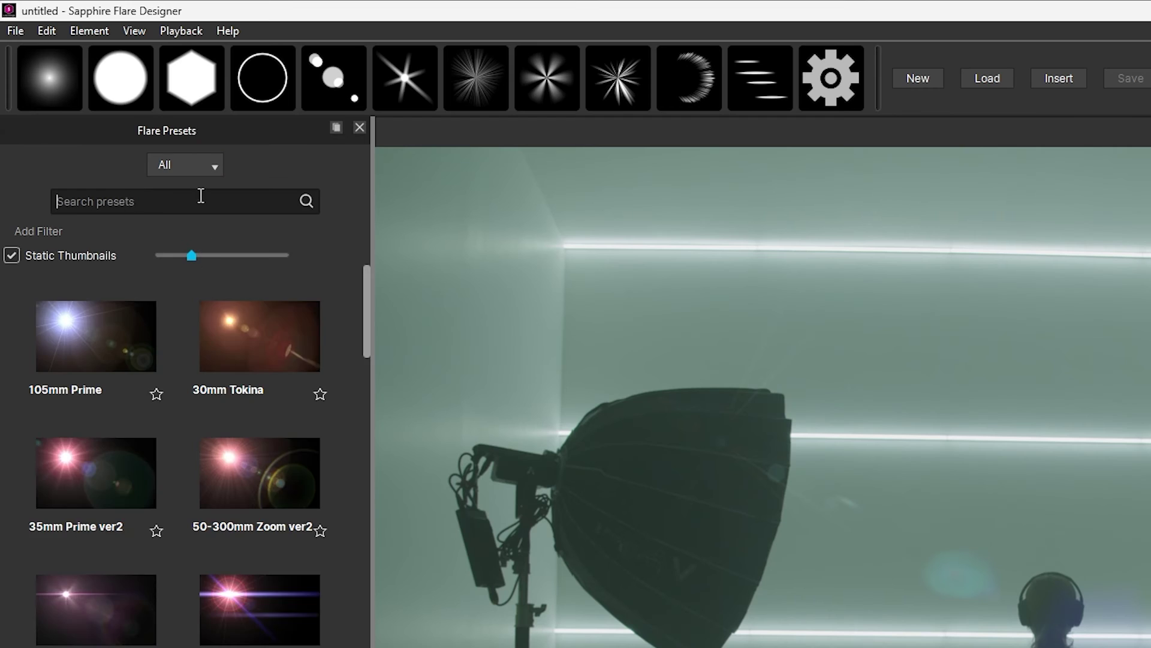
click(201, 196)
text(prism)
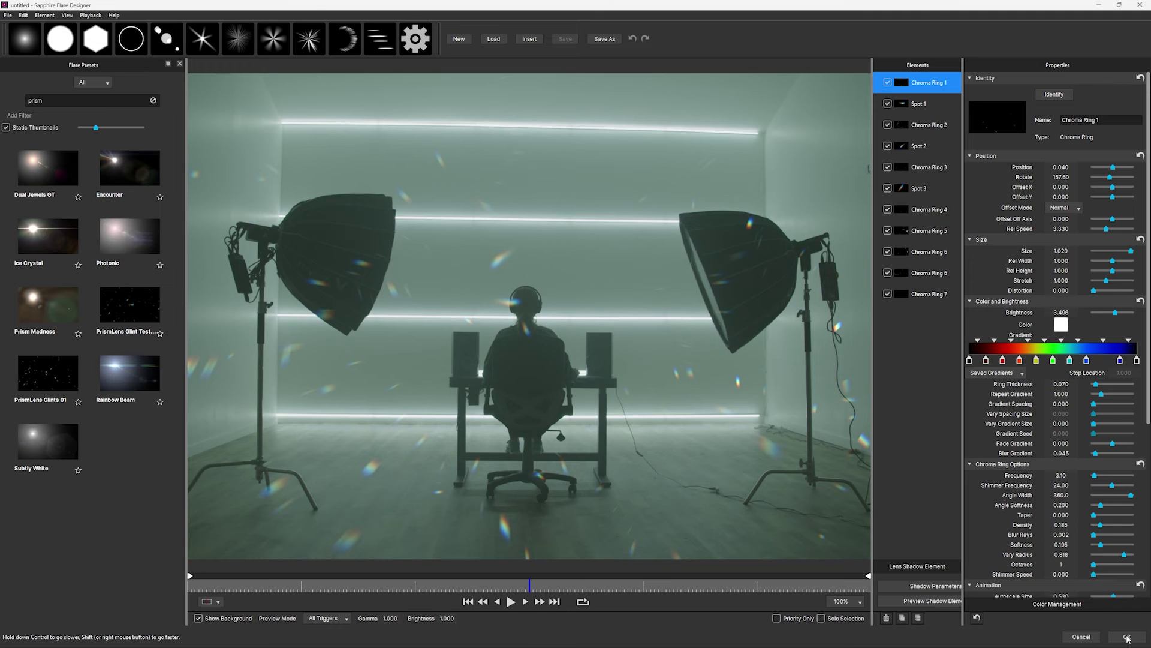
Step: Accept the Flare Designer edits with OK and scrub forward to preview the sparkles
click(1128, 637)
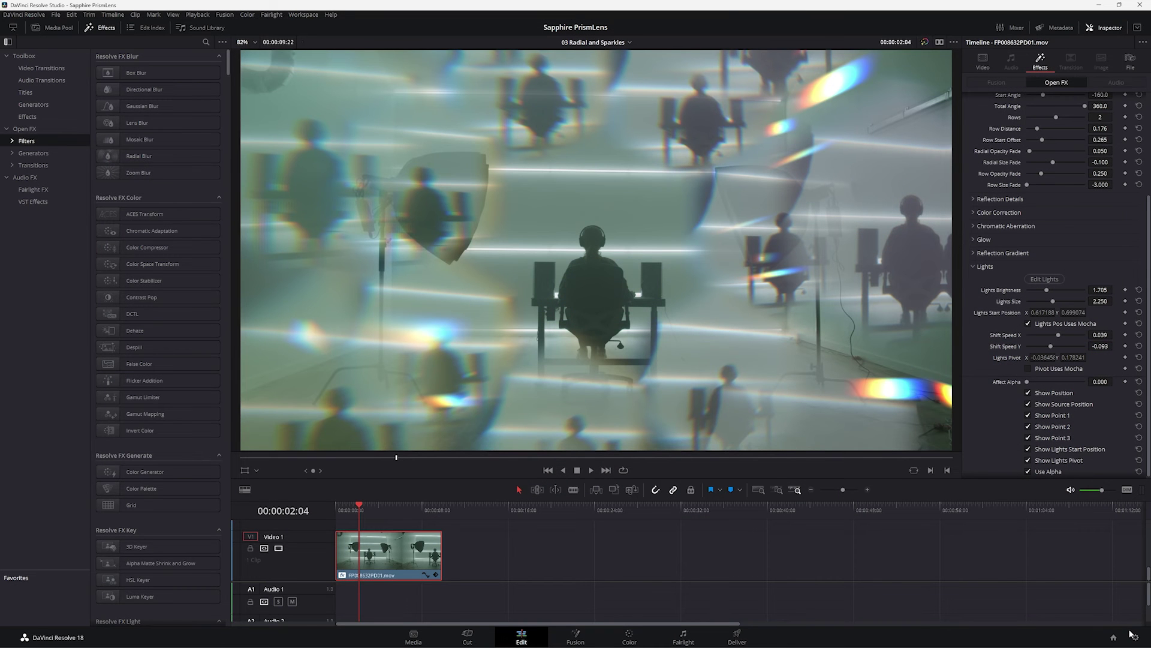
drag(372, 508, 387, 509)
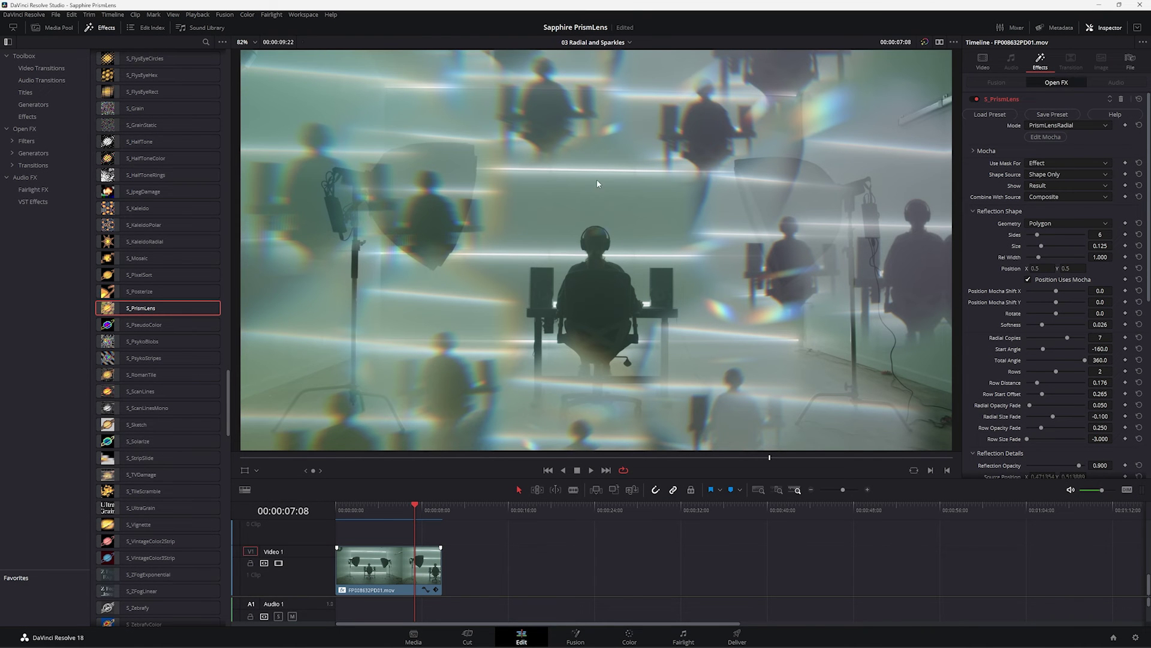
Step: In Mocha, collapse Effect Trackers and draw a closed X-spline covering the frame's lower-left
click(1047, 137)
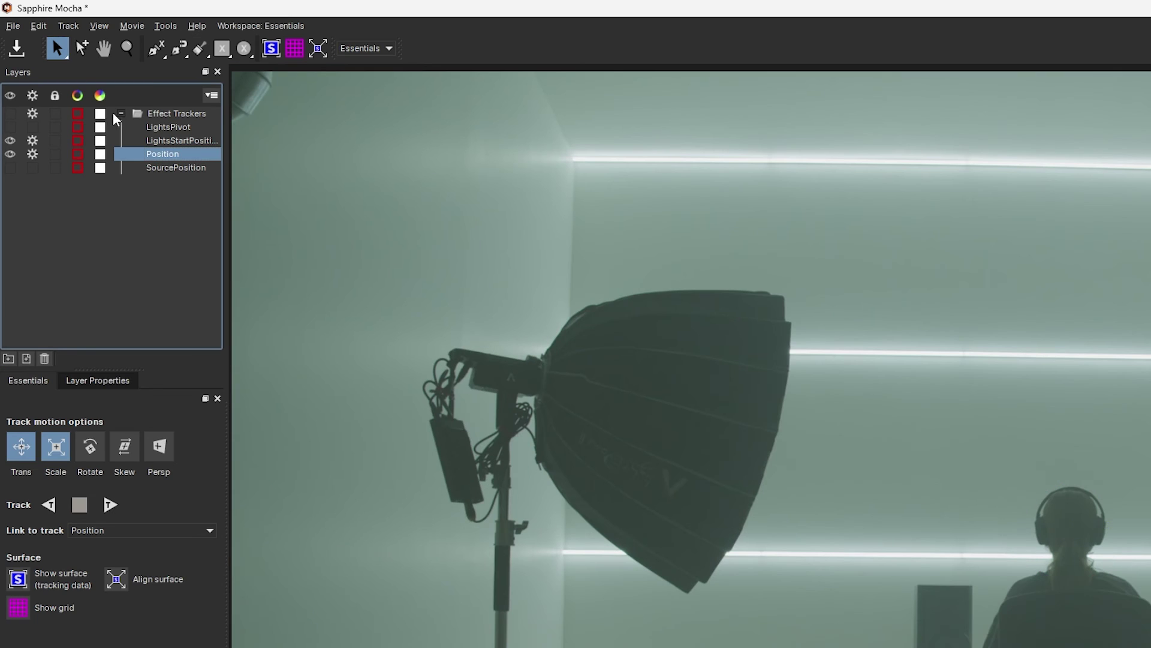
click(119, 114)
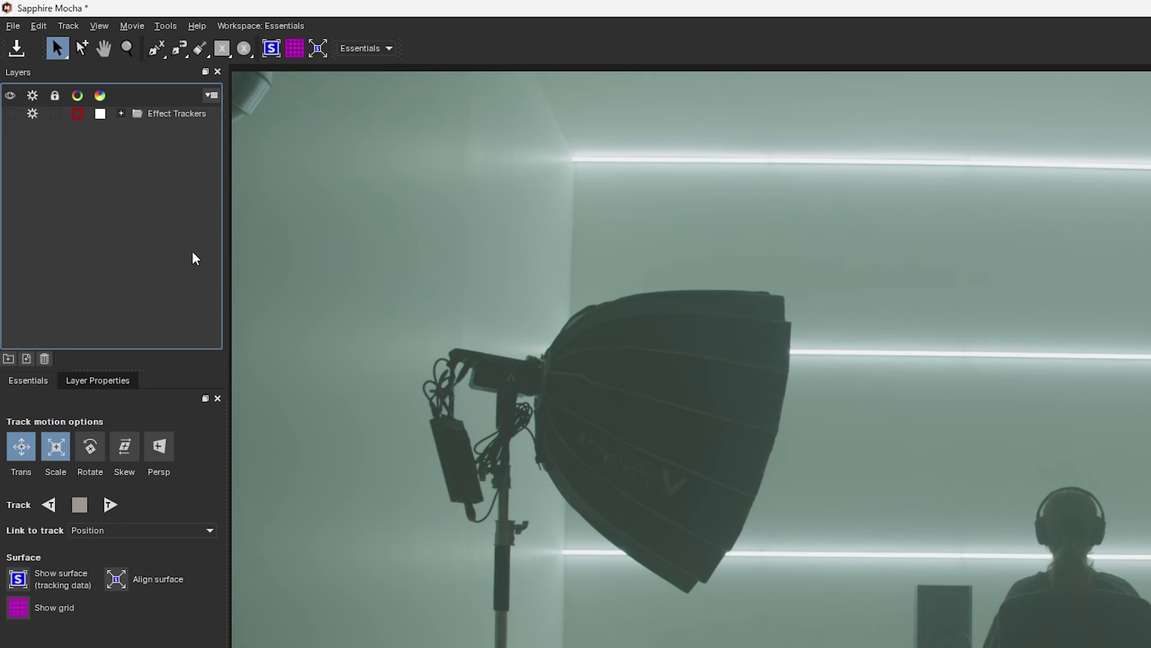
click(155, 57)
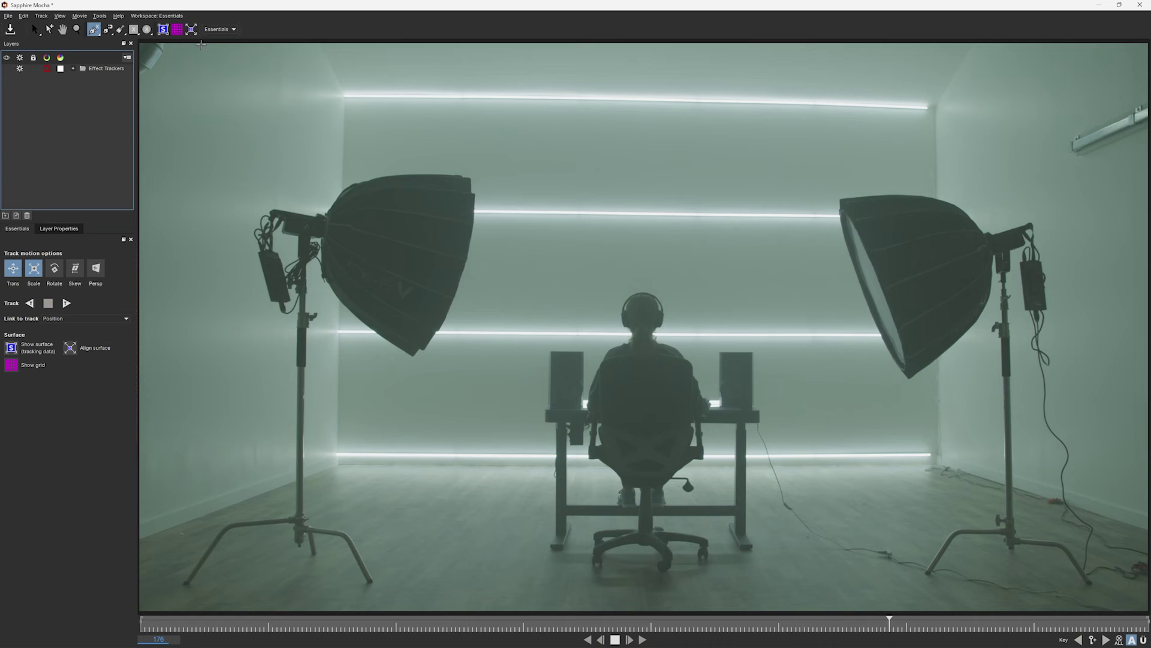
click(210, 45)
click(342, 251)
click(546, 416)
click(885, 528)
click(1096, 564)
scroll(1096, 565, down, 2)
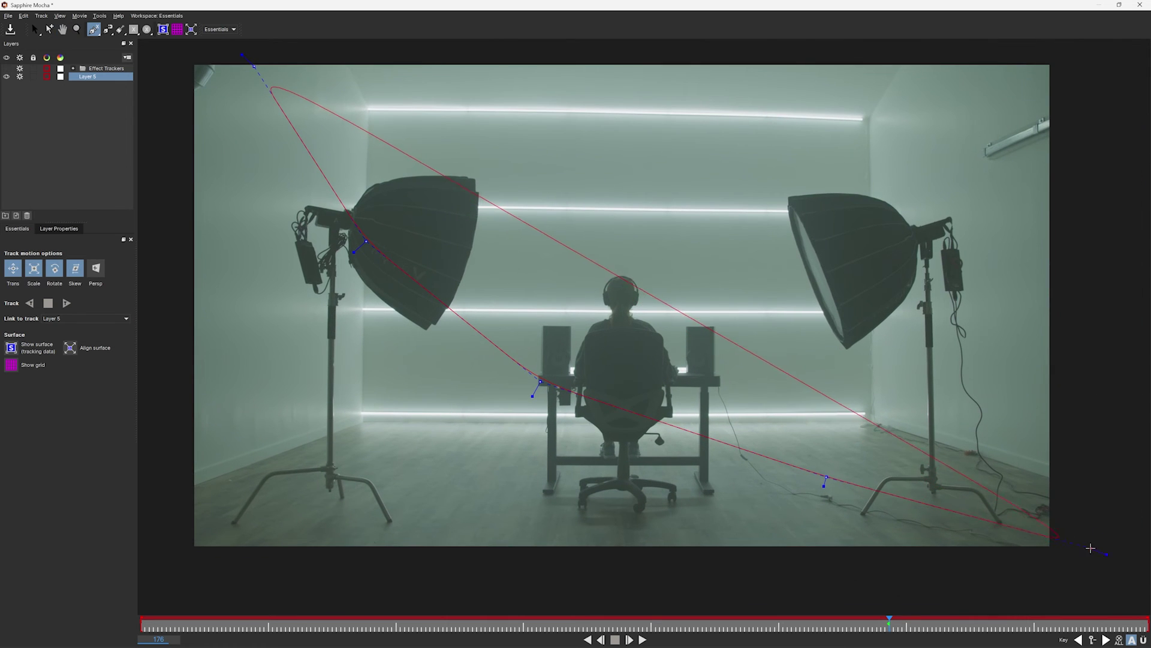
click(1069, 603)
click(164, 587)
click(170, 60)
right_click(170, 60)
Step: Raise the mask's top point and rename the new layer 'Effect mask'
drag(255, 66, 257, 53)
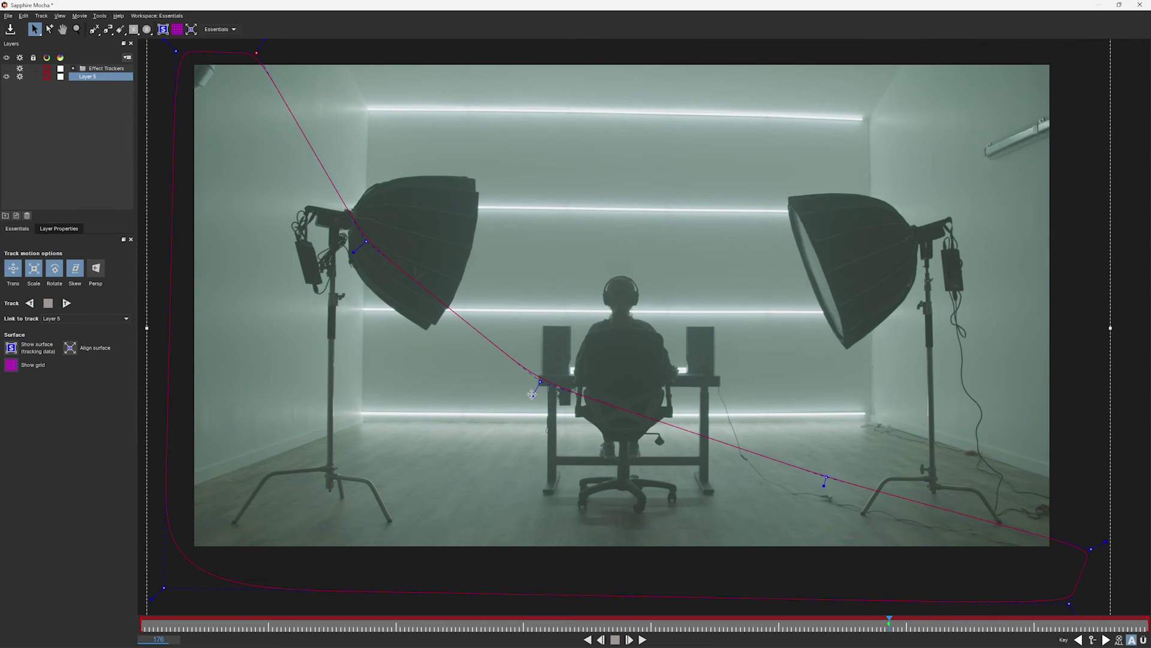
click(242, 544)
click(242, 543)
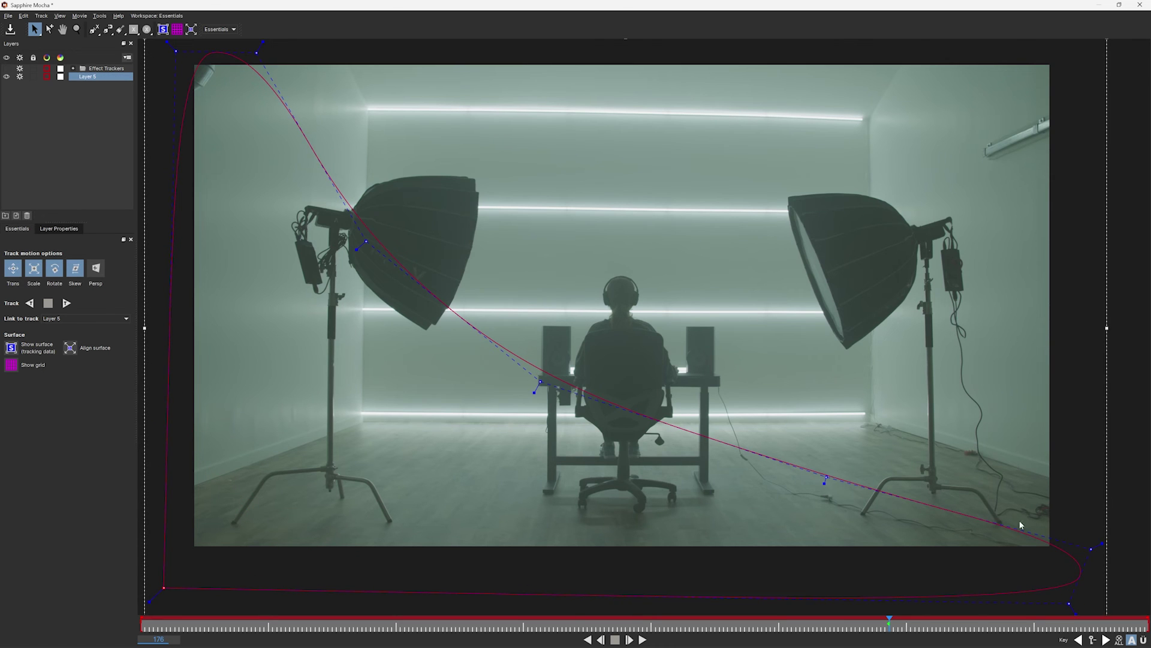
double_click(91, 77)
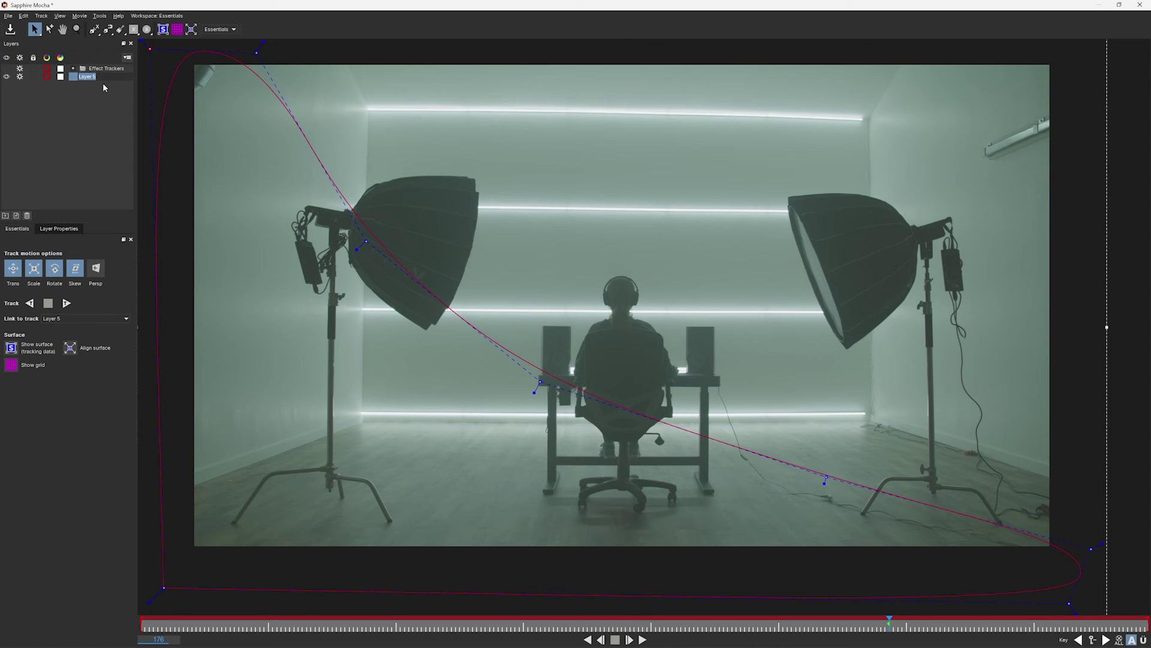
text(Effect mask)
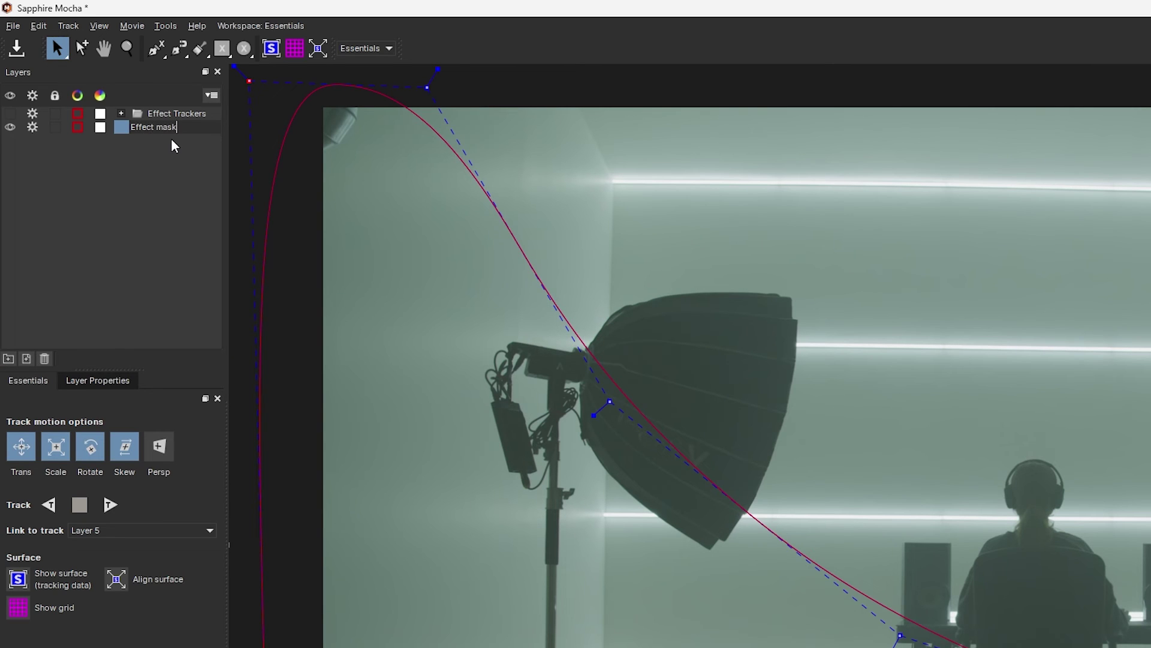
key(Return)
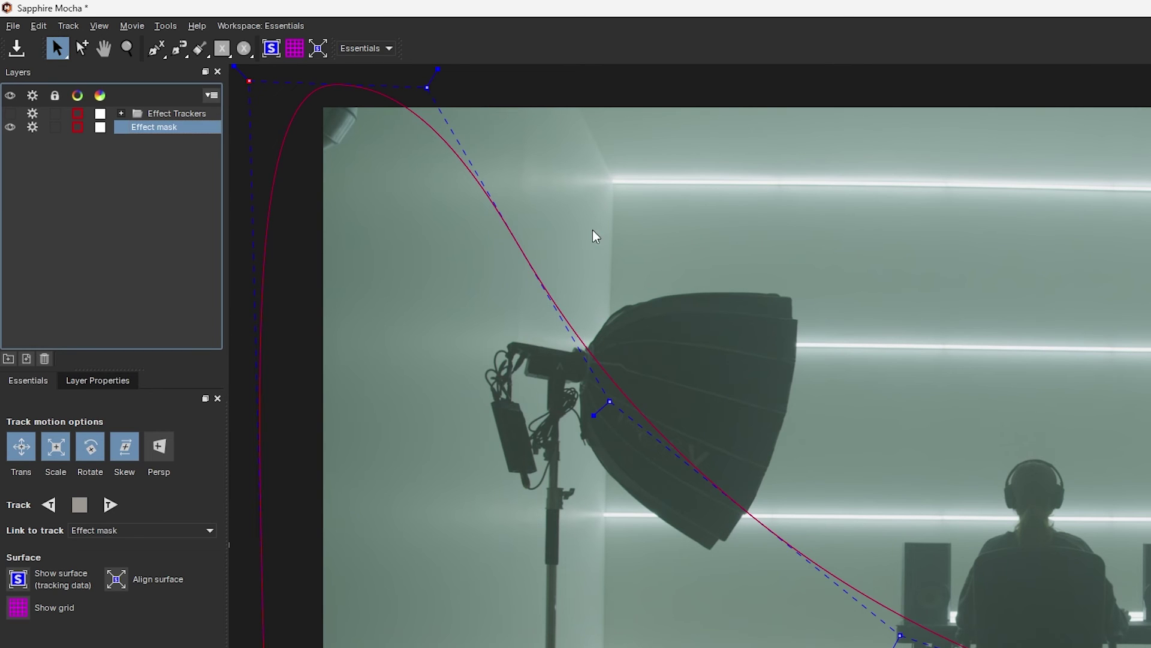
Step: Save the Mocha project and exit back to Resolve
click(17, 48)
click(13, 26)
click(28, 183)
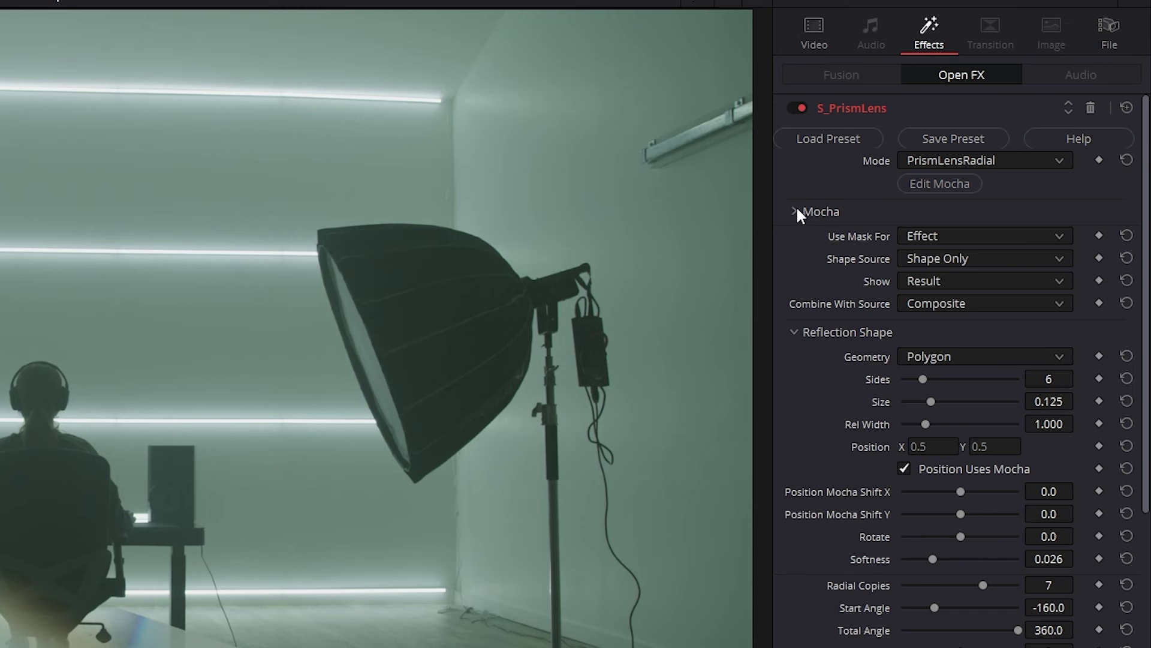
Step: Raise Blur Mocha to 0.248 in the Mocha settings, keeping Use Mask For on Effect
click(974, 150)
drag(909, 235, 957, 236)
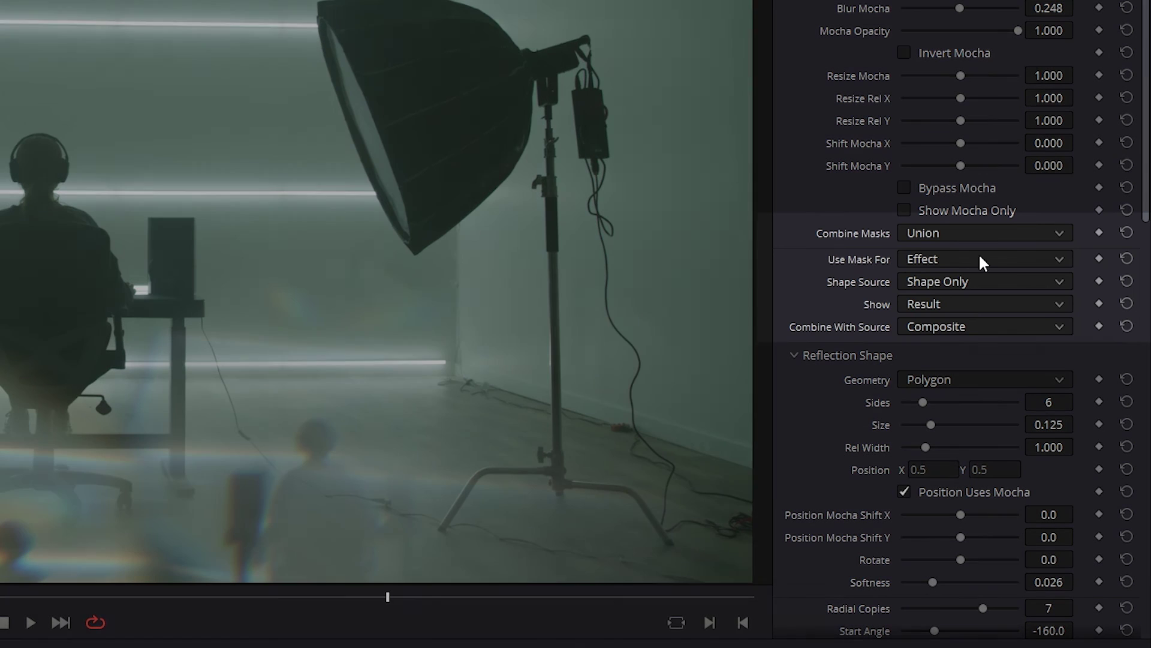
click(984, 262)
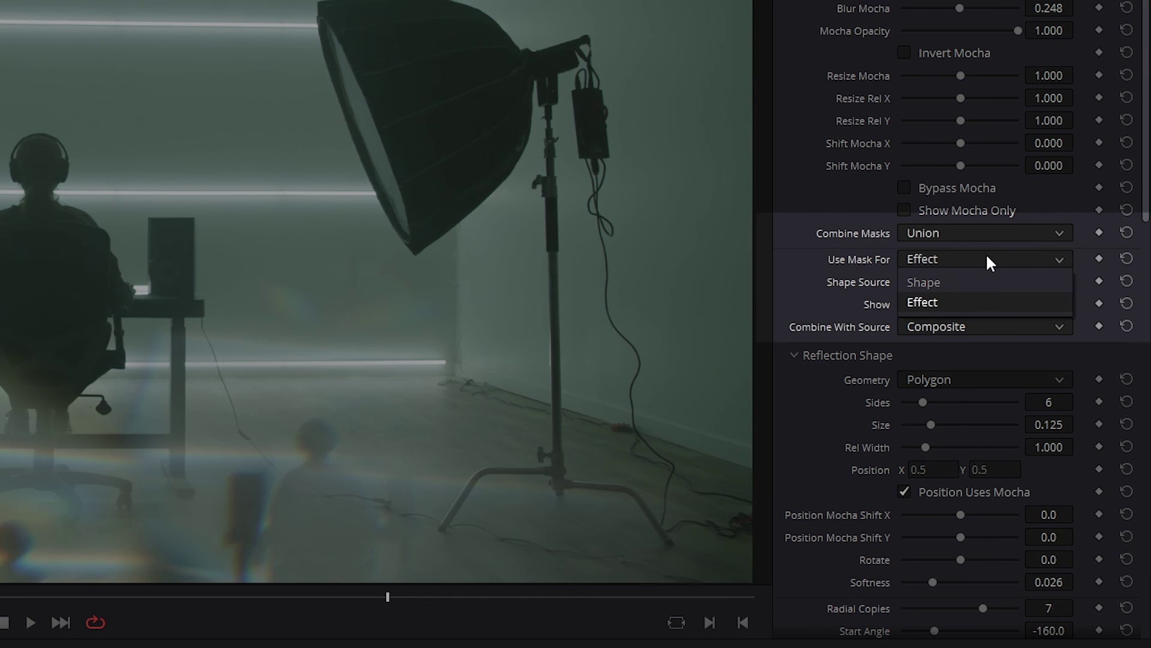
click(986, 253)
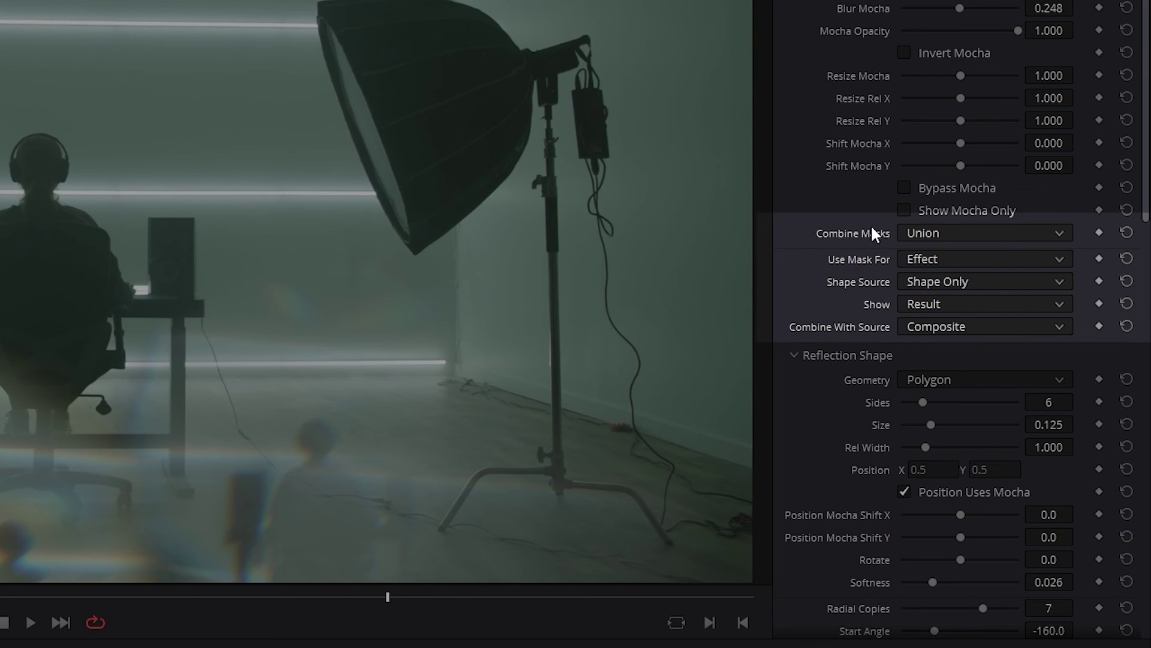